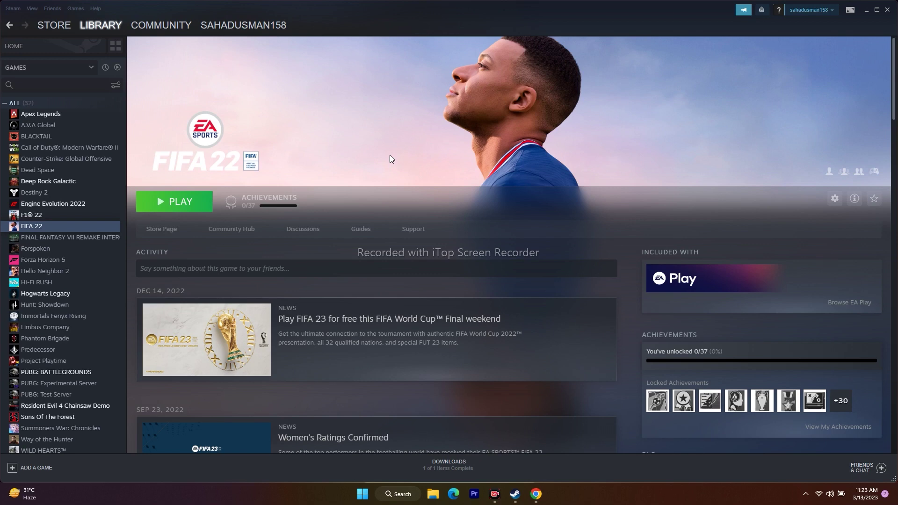
click(363, 494)
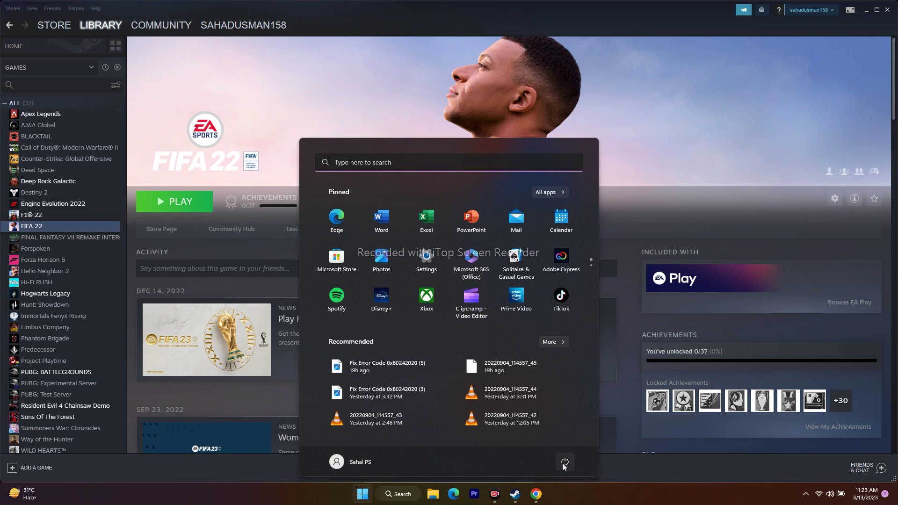
click(565, 462)
click(648, 486)
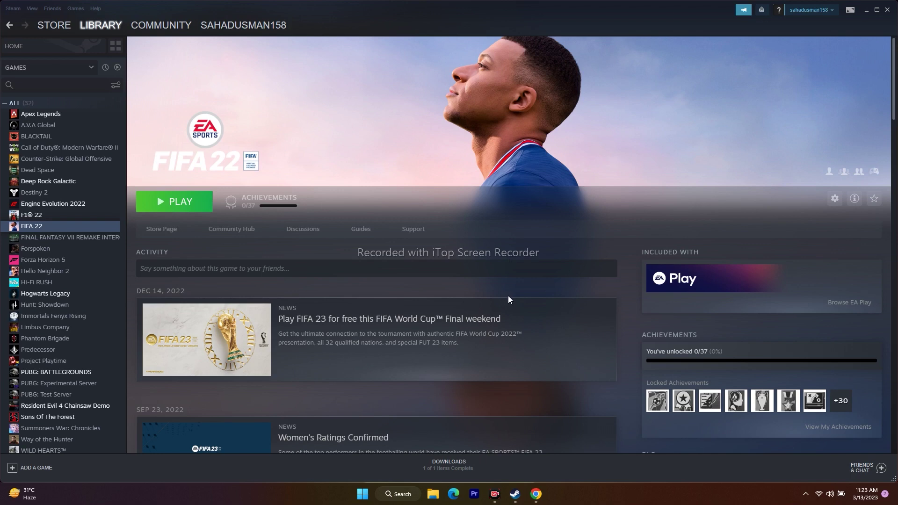
- Verify the integrity of the FIFA 22 game files and close the game's properties
right_click(43, 226)
click(61, 284)
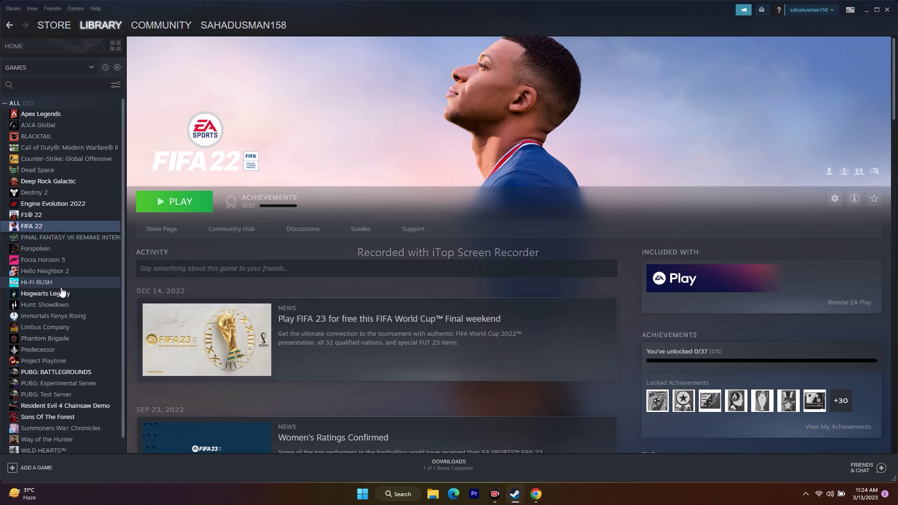
click(284, 180)
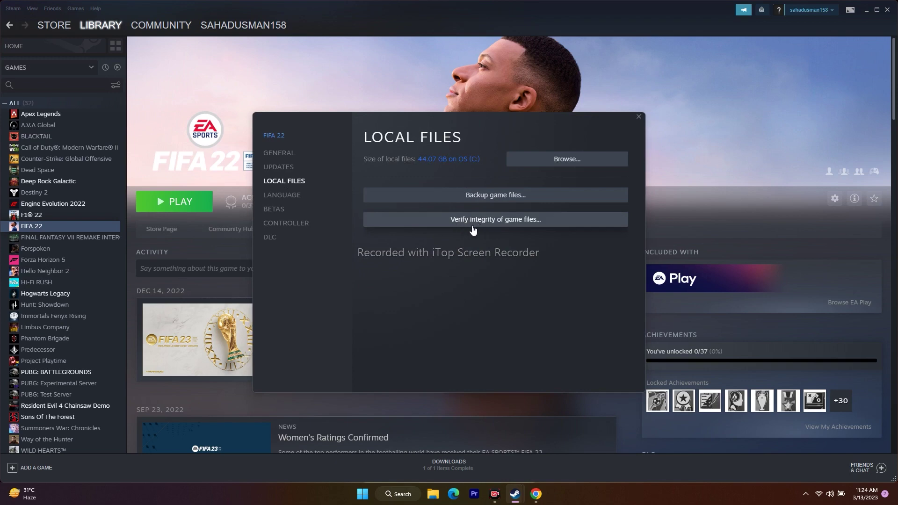
click(498, 221)
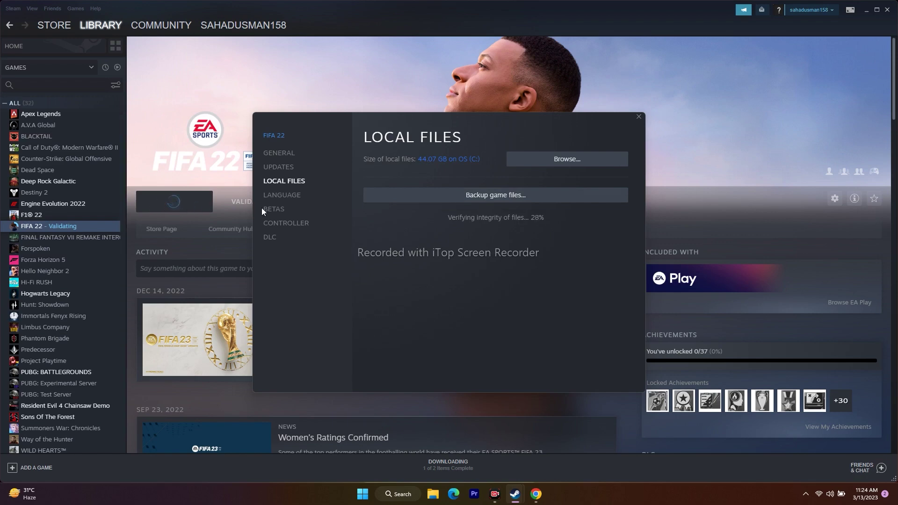
click(702, 206)
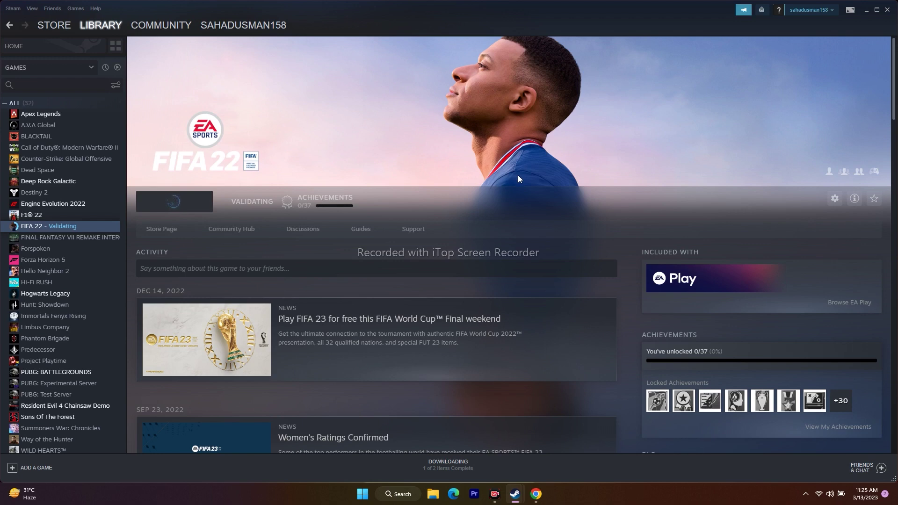
- Browse to the FIFA 22 installation folder from the game's local files settings and maximize the folder window
right_click(51, 229)
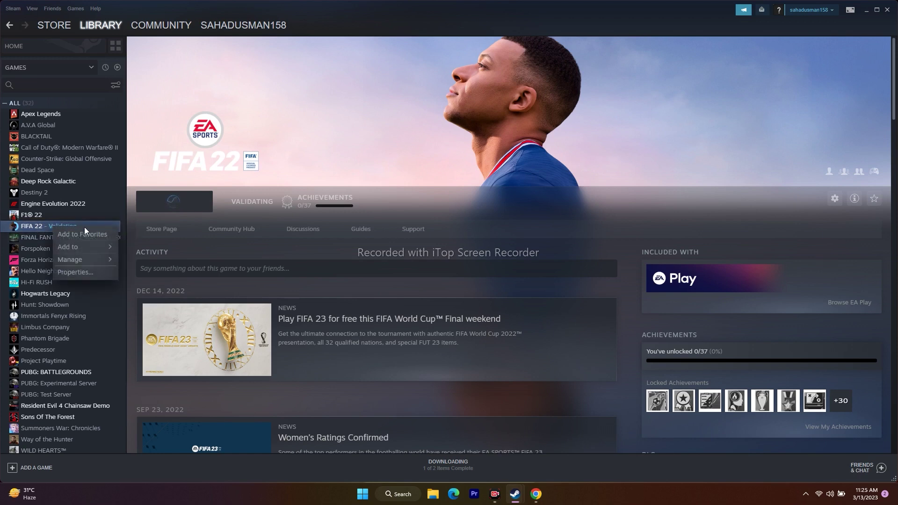
click(31, 226)
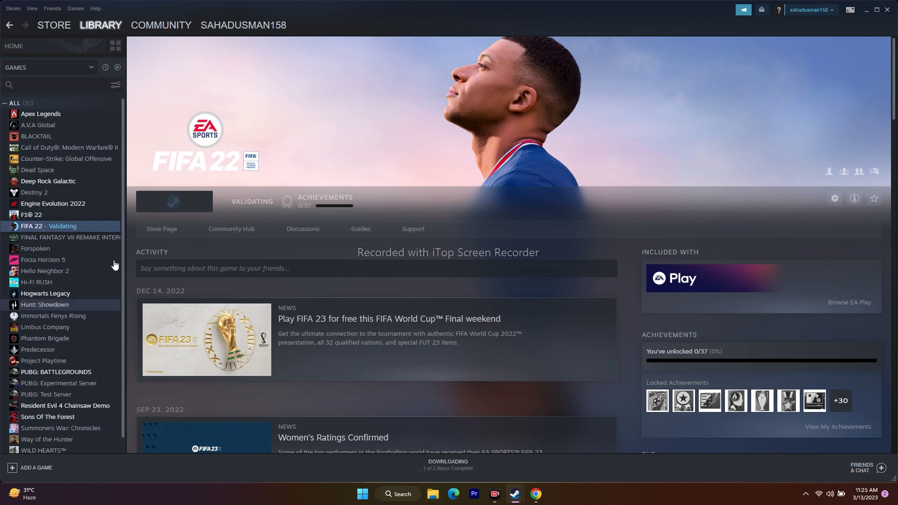
right_click(46, 227)
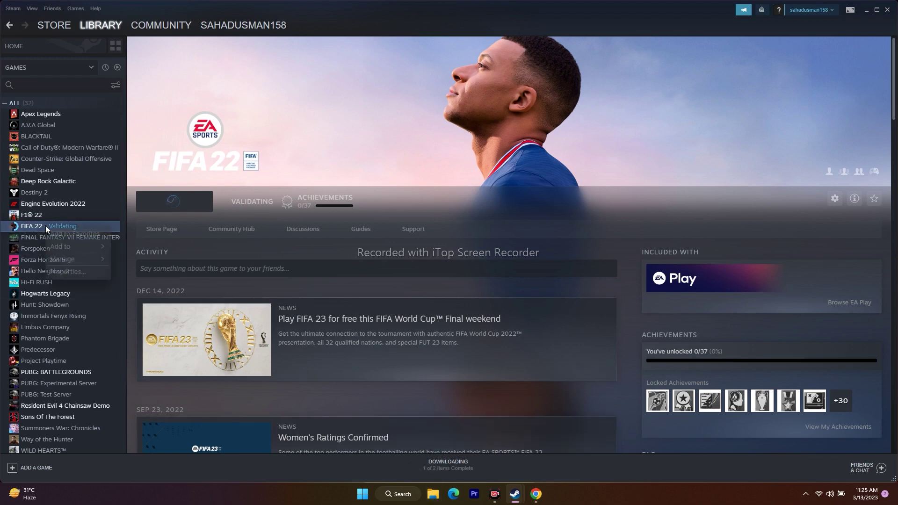
click(63, 271)
click(290, 182)
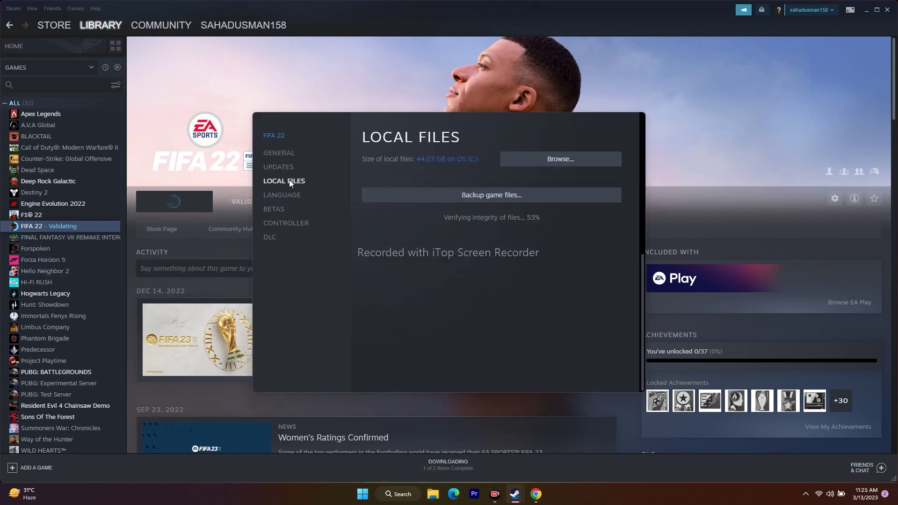
click(556, 160)
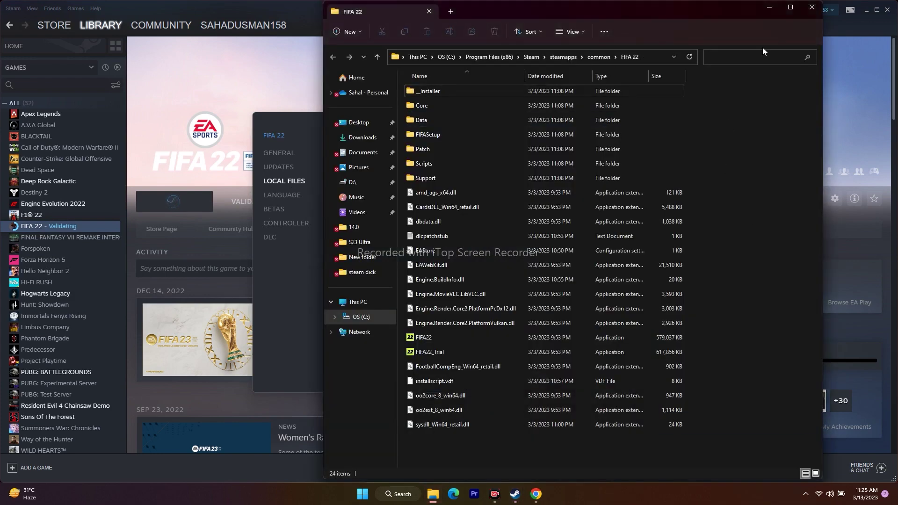
click(791, 8)
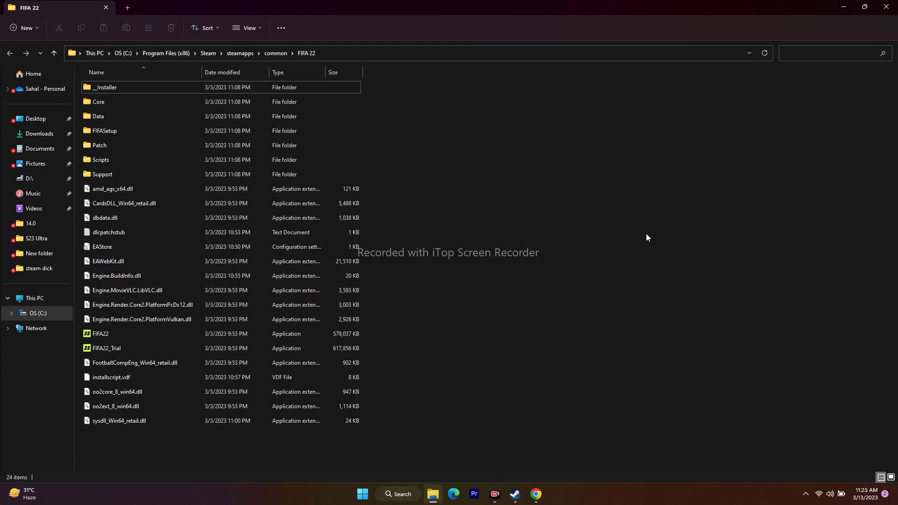
- Close the FIFA 22 properties window of Steam, leaving the game's installation folder in front
mouse_move(515, 494)
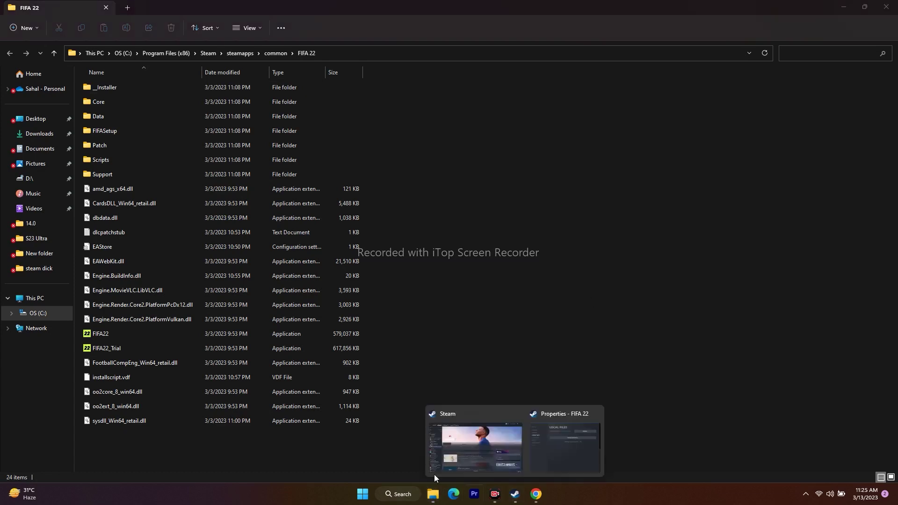
click(554, 446)
click(785, 231)
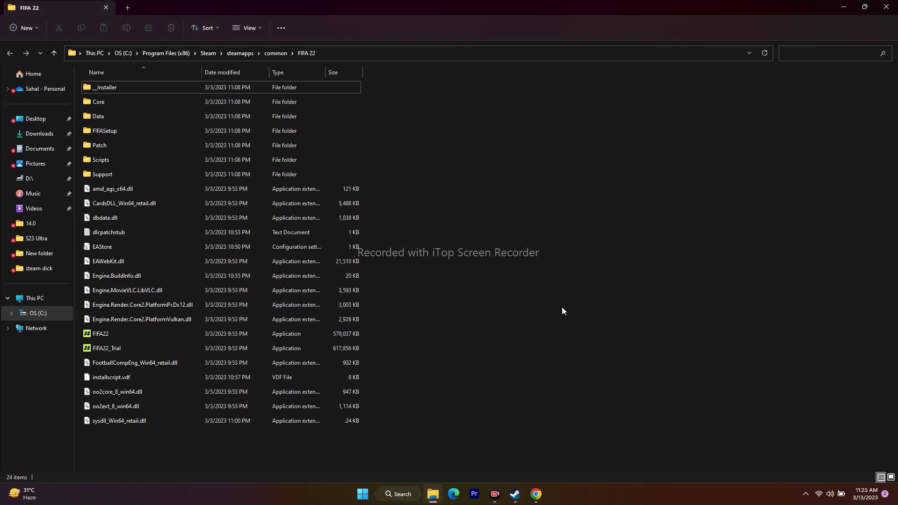
mouse_move(515, 494)
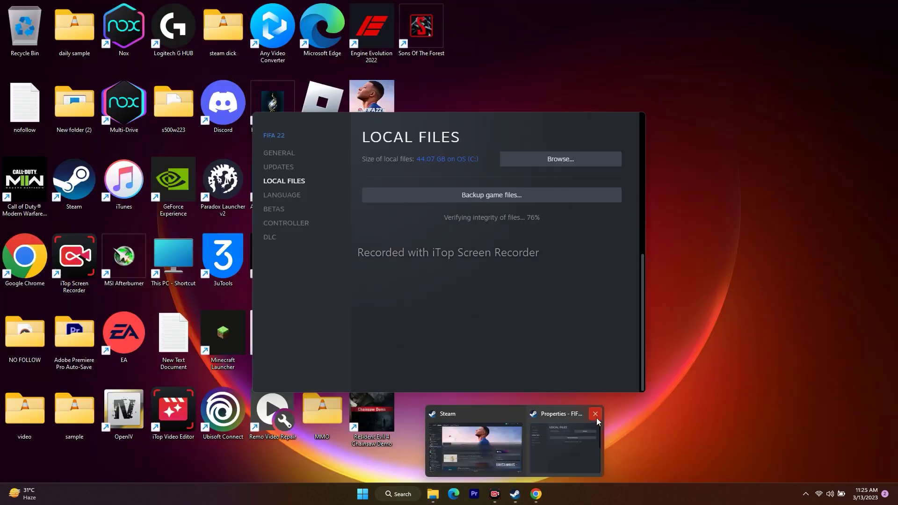
click(596, 415)
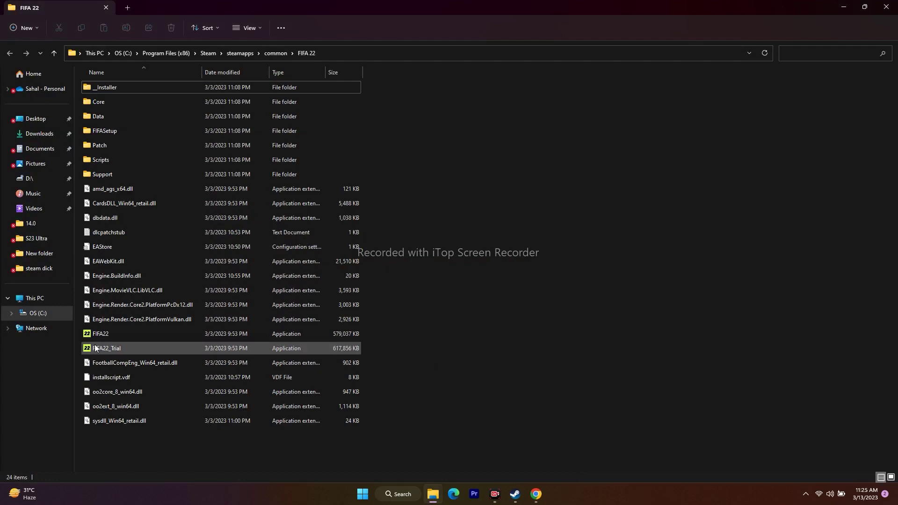
- Set the FIFA22 application to always run as an administrator and apply its compatibility settings
click(120, 335)
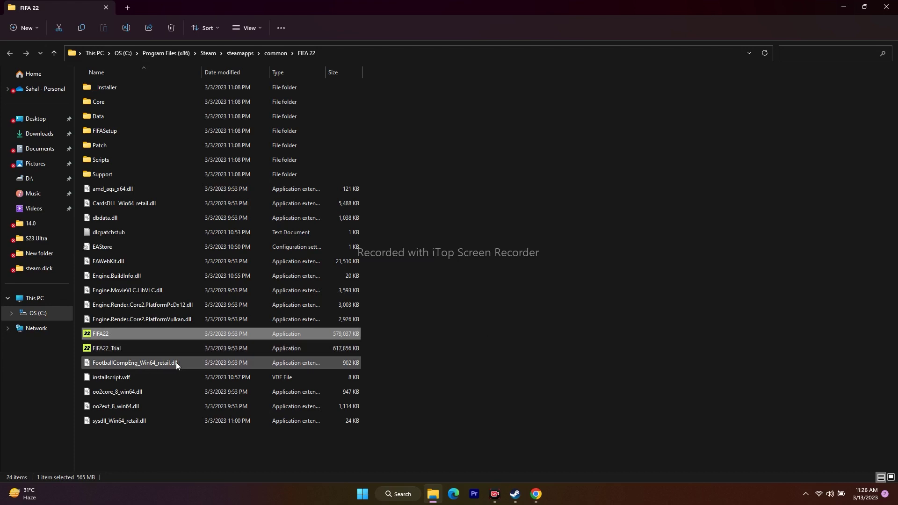
right_click(119, 334)
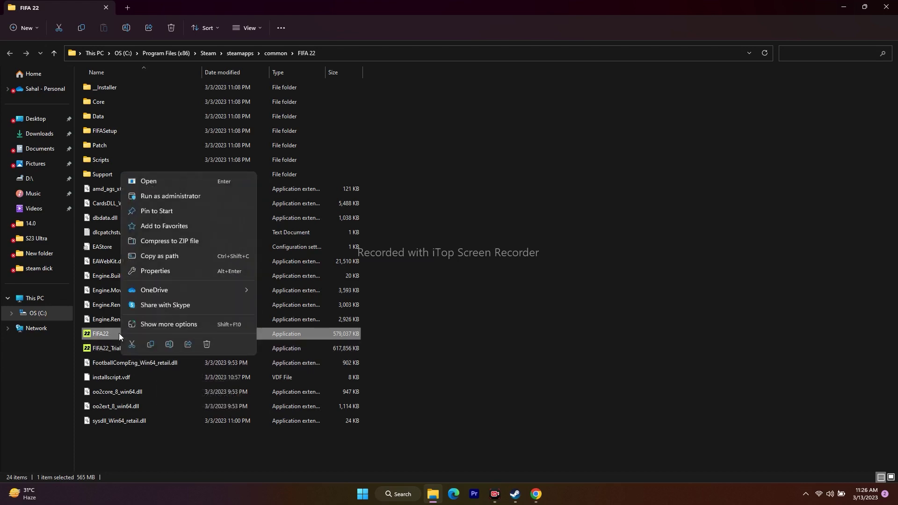
click(175, 323)
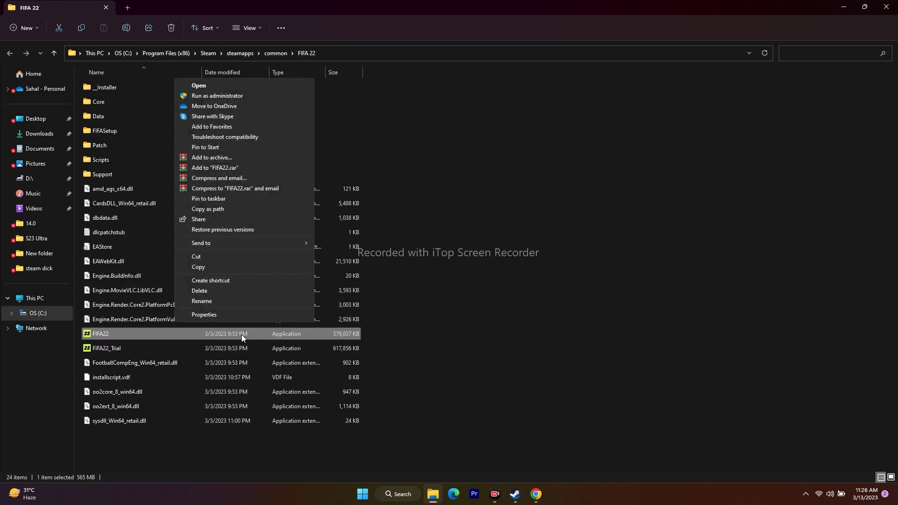
click(237, 314)
drag(295, 217, 600, 119)
click(572, 148)
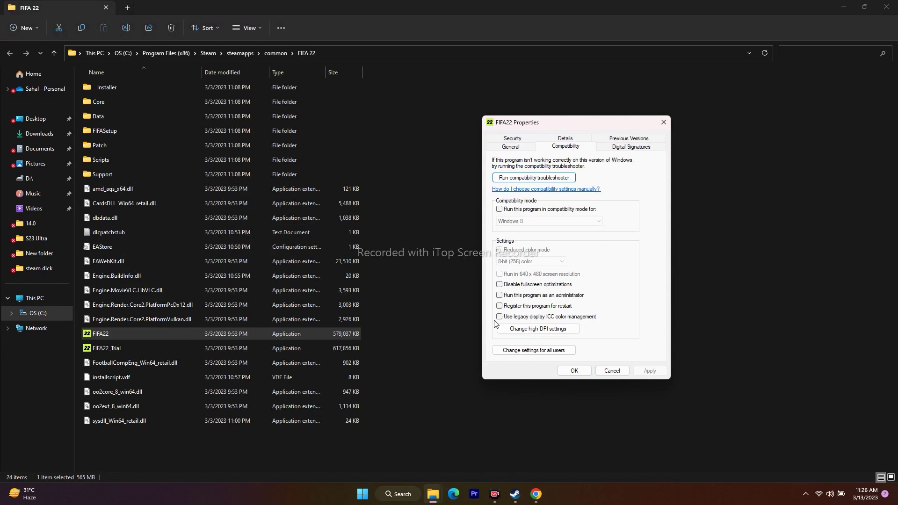
click(523, 297)
click(650, 370)
click(575, 371)
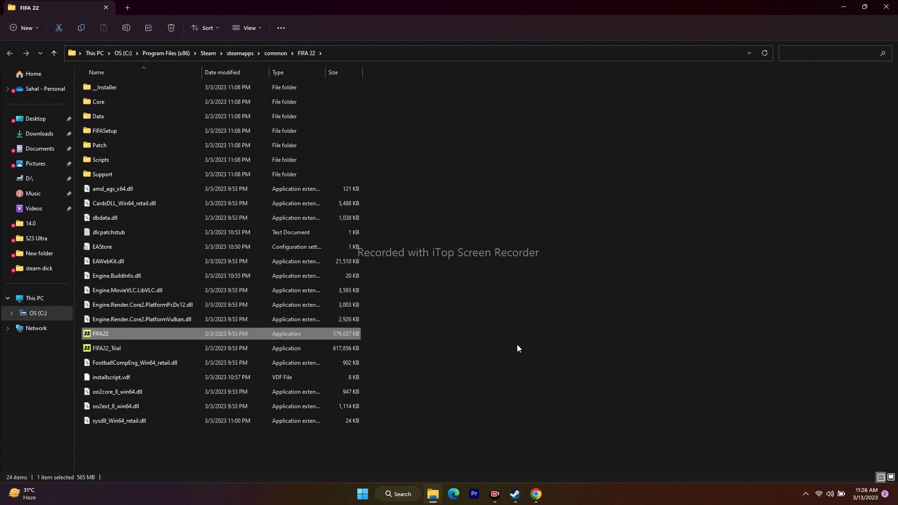
- Make the FIFA22 application run in compatibility mode for Windows 8 and apply the change
mouse_move(138, 339)
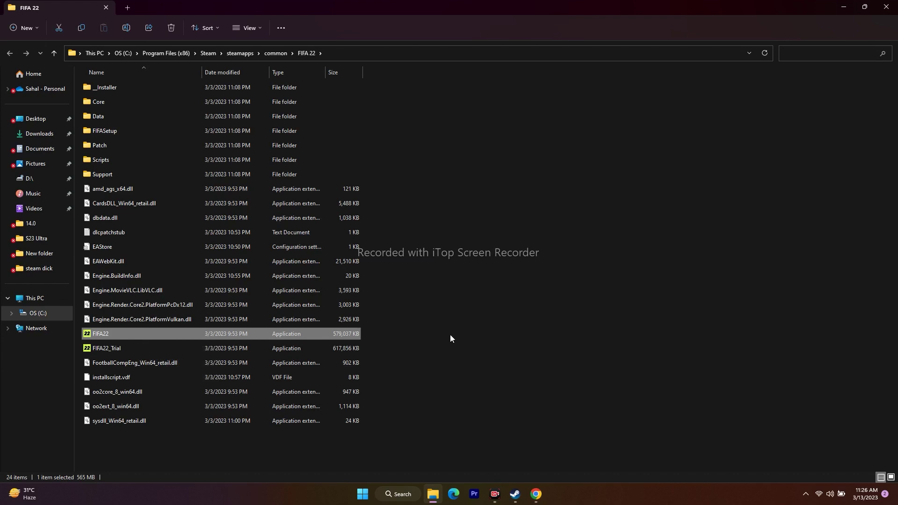
right_click(155, 333)
click(198, 328)
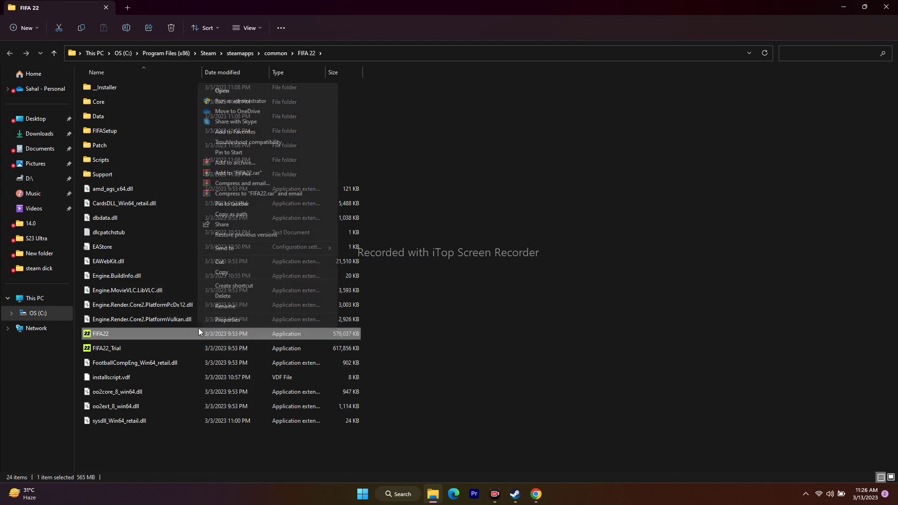
click(234, 321)
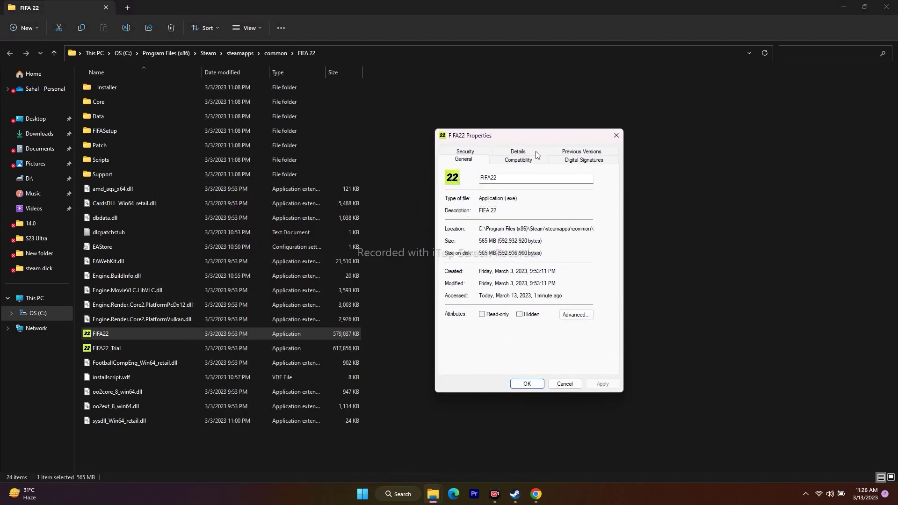
click(520, 161)
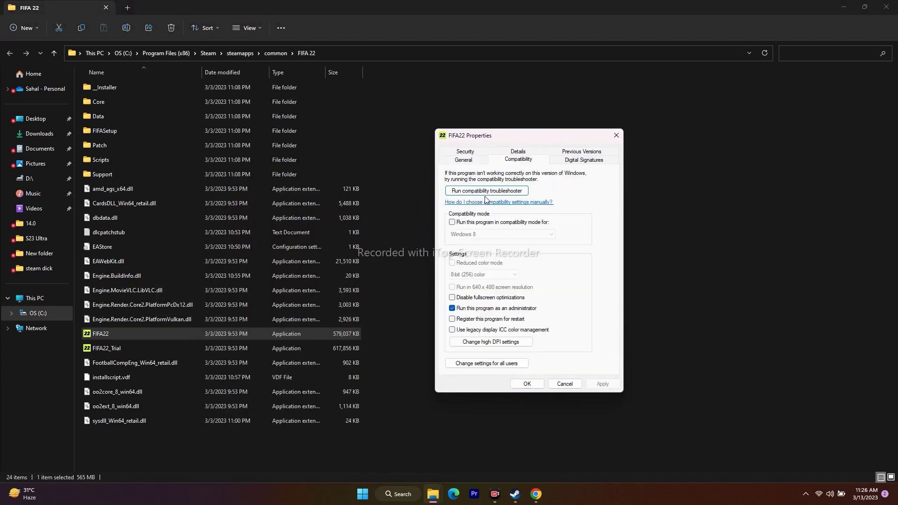
click(463, 225)
click(464, 226)
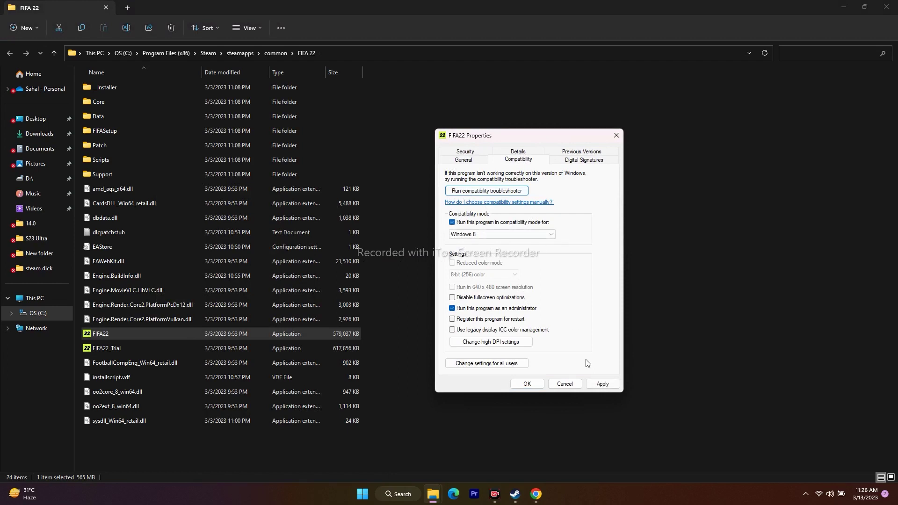
click(603, 384)
click(526, 385)
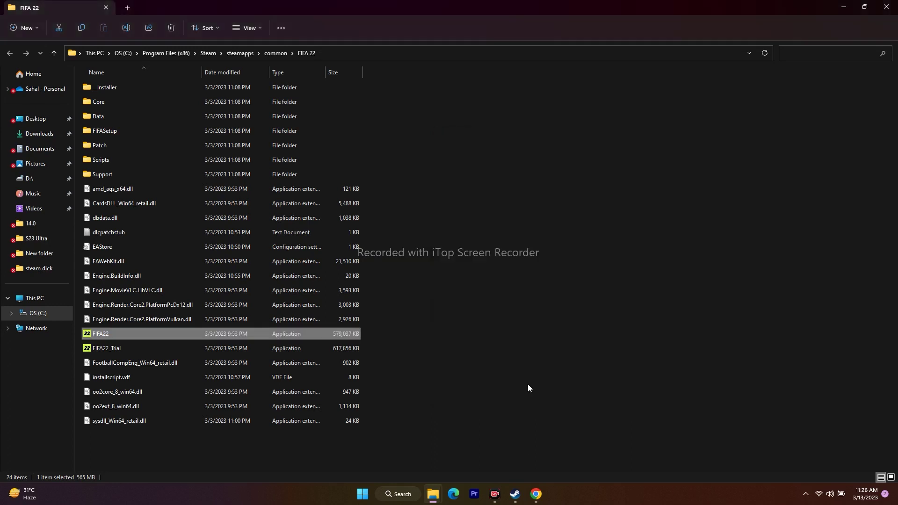
- Check the available compatibility mode versions for the FIFA22 application, and turn its compatibility mode off
right_click(217, 334)
click(263, 327)
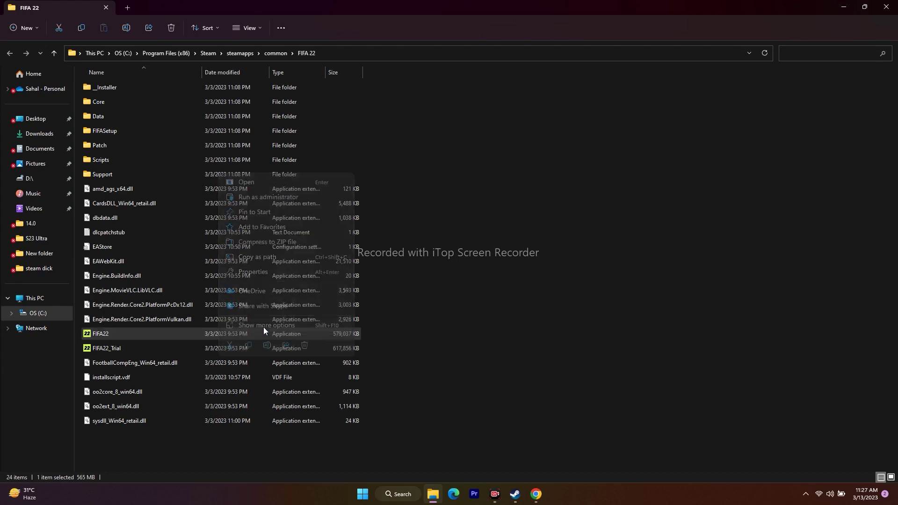
click(296, 335)
drag(352, 220, 570, 115)
click(567, 138)
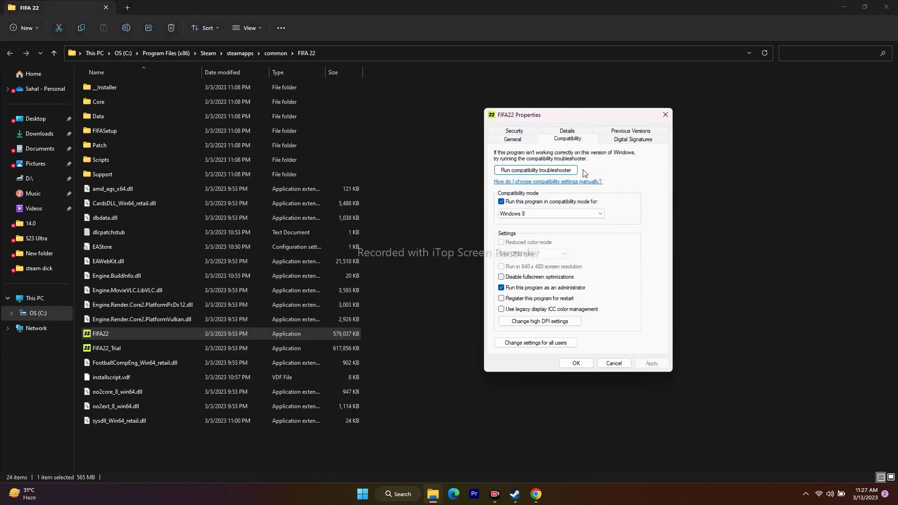
click(501, 202)
click(502, 202)
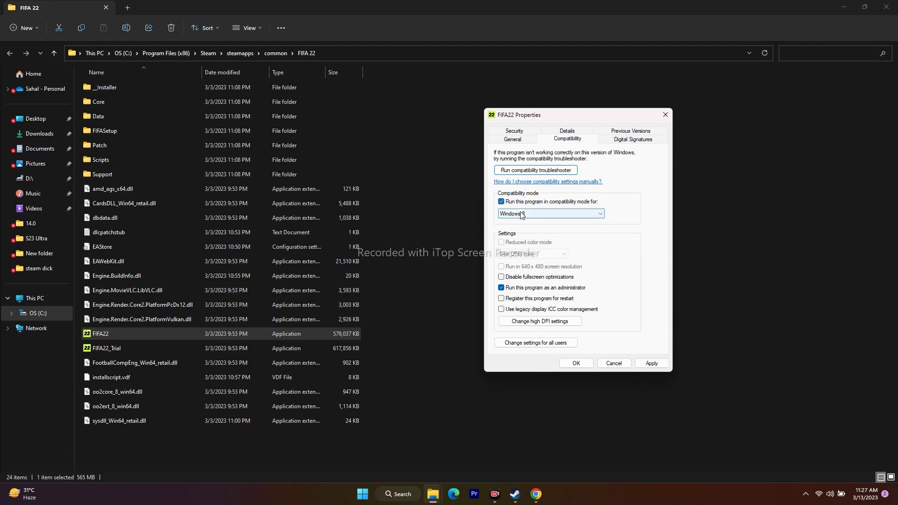
click(510, 213)
click(517, 220)
click(516, 220)
click(535, 256)
click(502, 203)
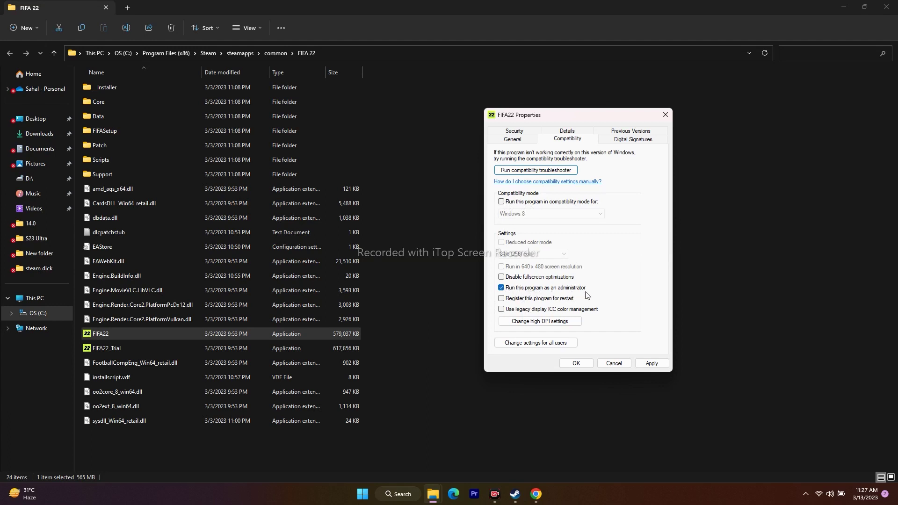
click(655, 364)
click(576, 363)
- Clear the game folder and Steam windows off the desktop and open Windows Settings
click(893, 7)
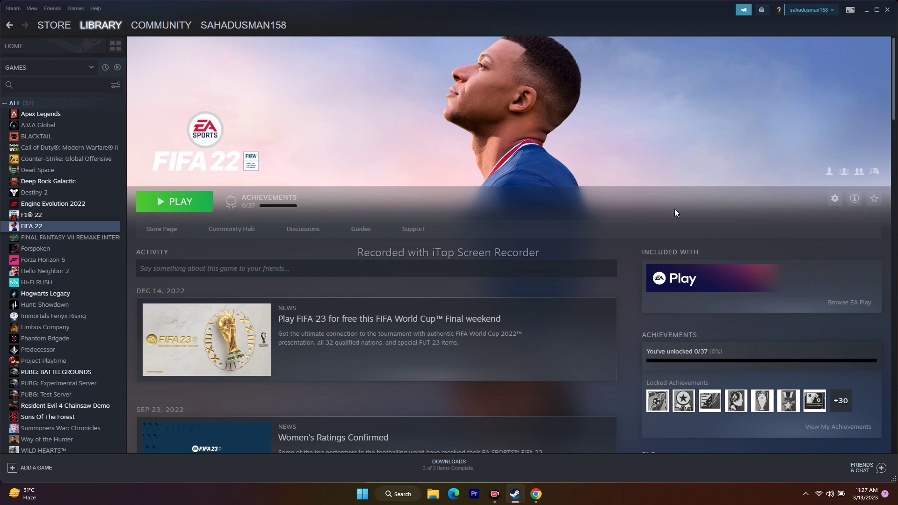
click(866, 11)
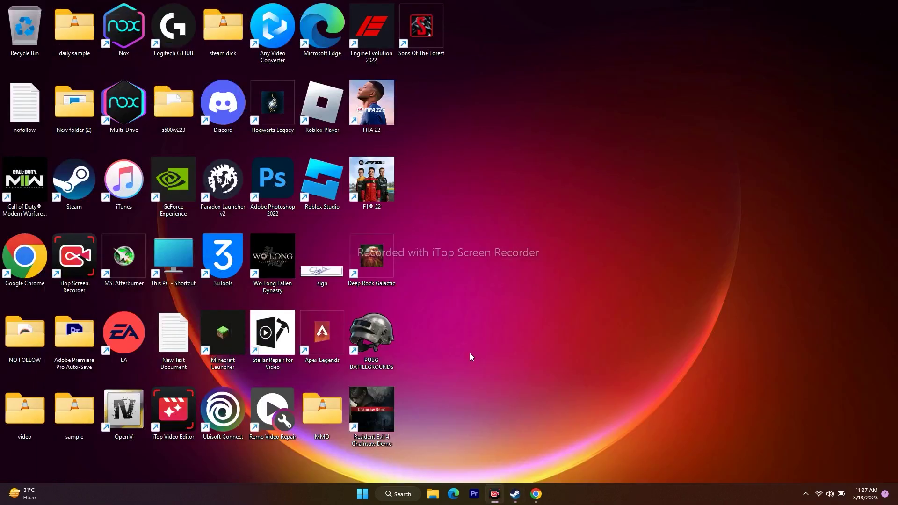
click(391, 491)
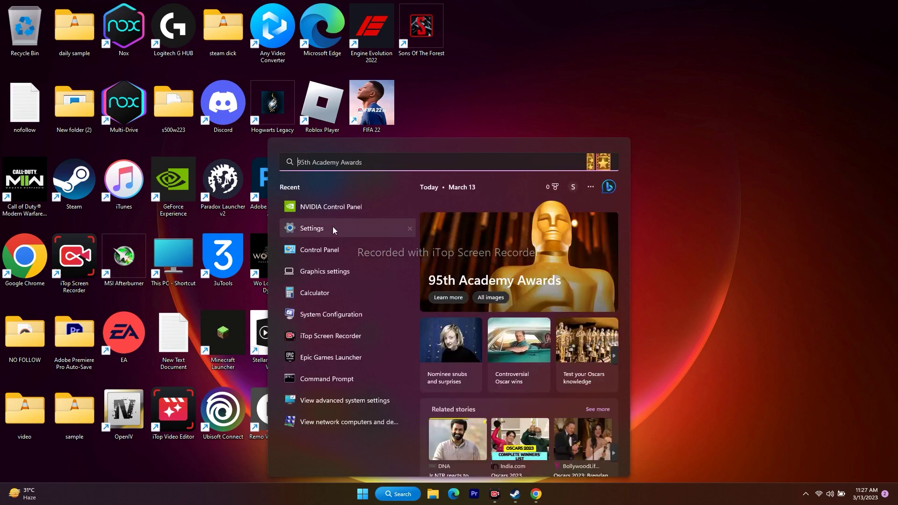
click(333, 227)
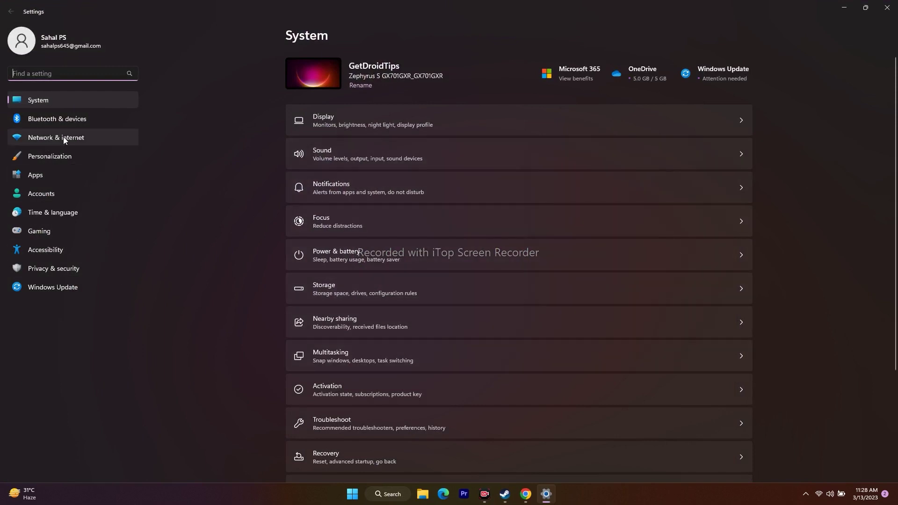
- Open the Language & region settings, view the languages available to install without adding one, and close Settings
click(59, 213)
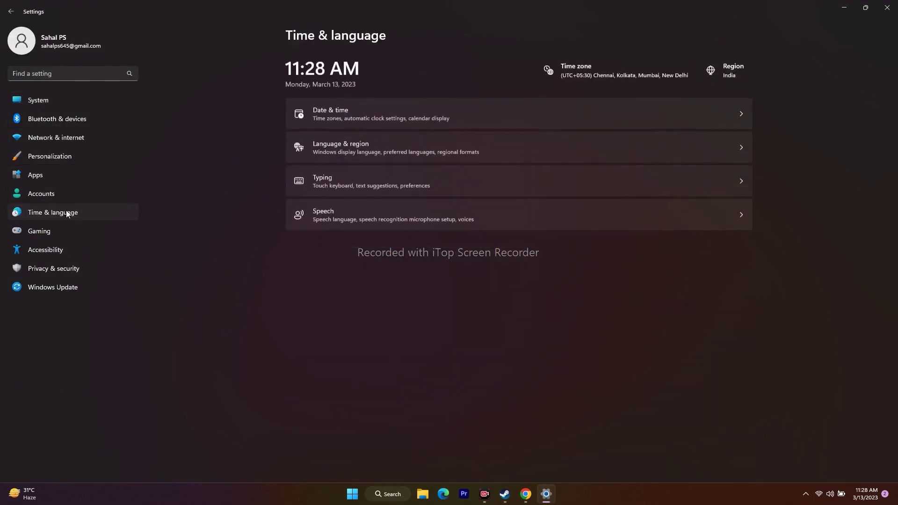
click(356, 146)
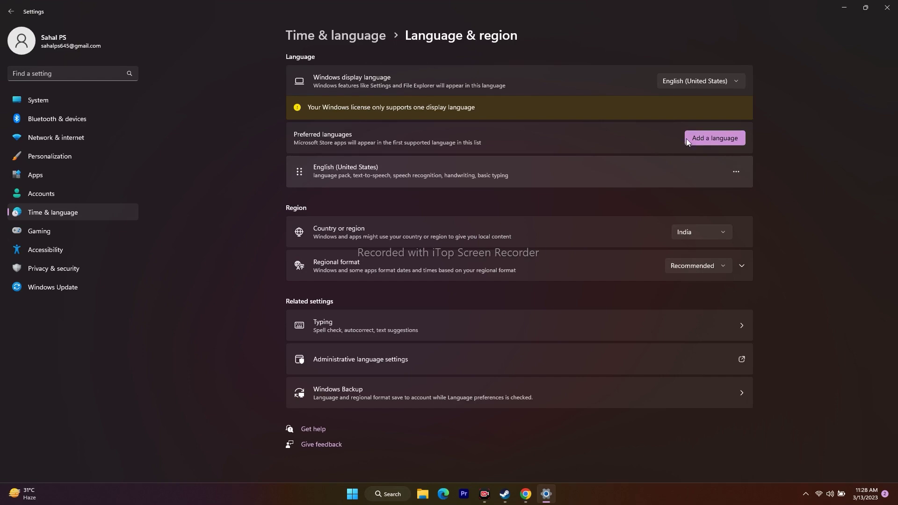
click(714, 139)
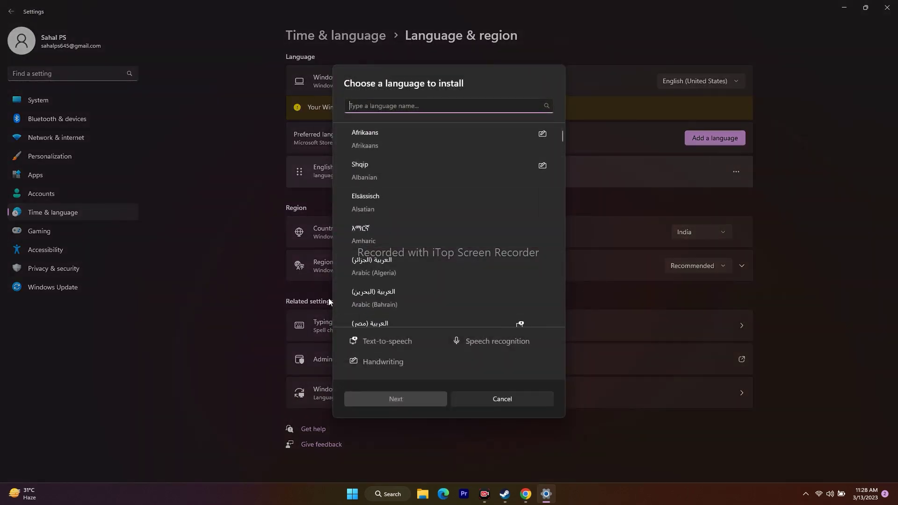
click(501, 399)
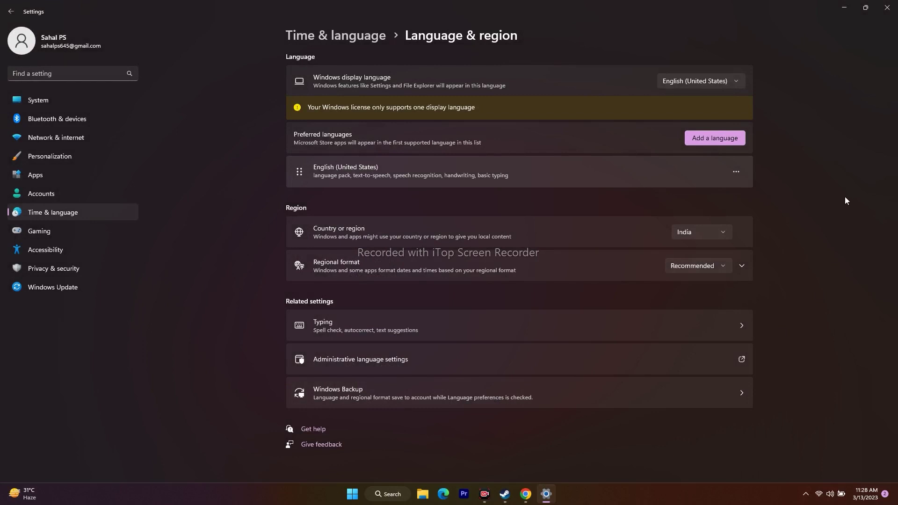
click(887, 8)
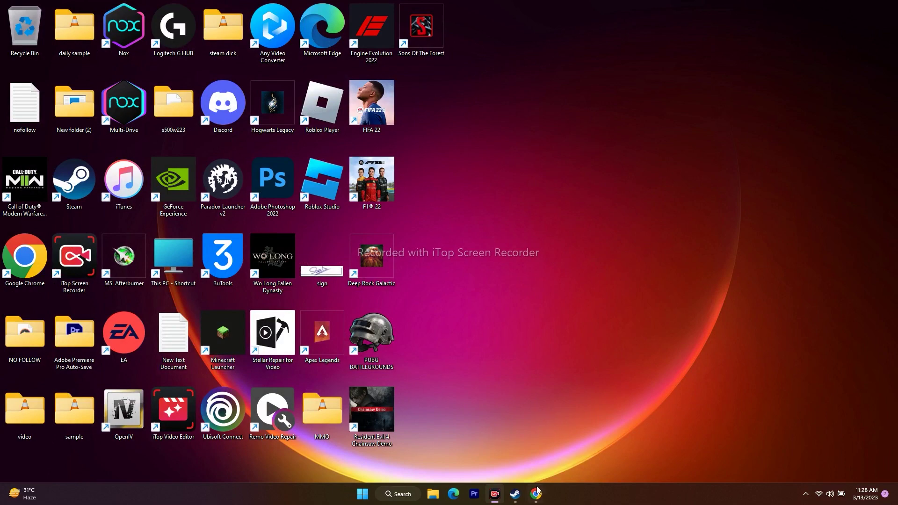
- View the Documents folder in File Explorer and close it, leaving the Steam window minimized
click(515, 494)
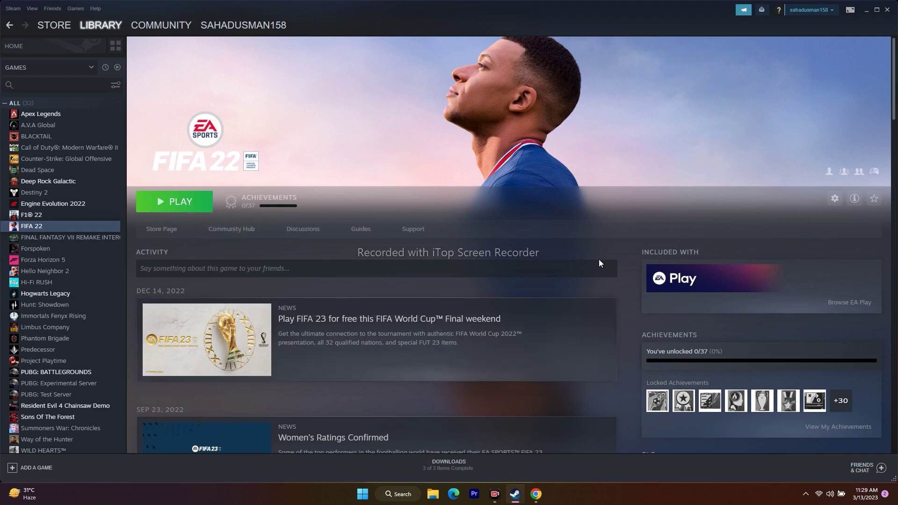
click(868, 11)
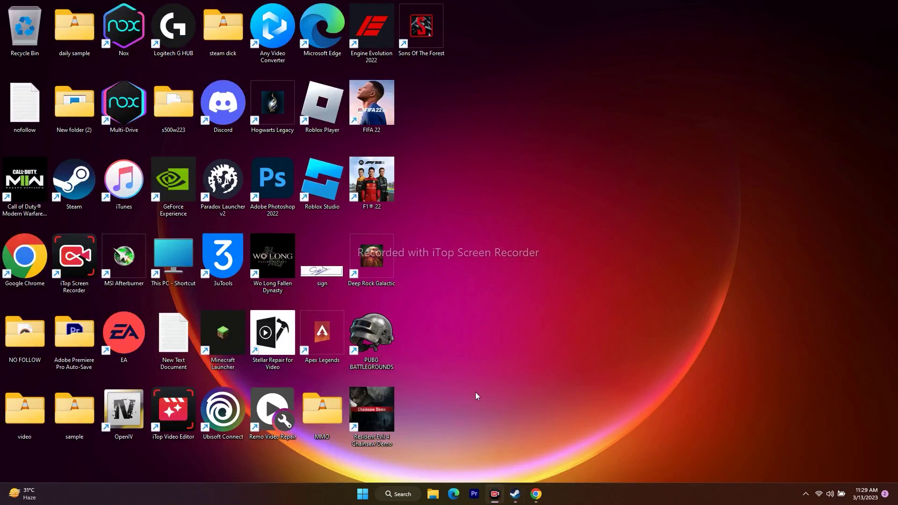
click(435, 492)
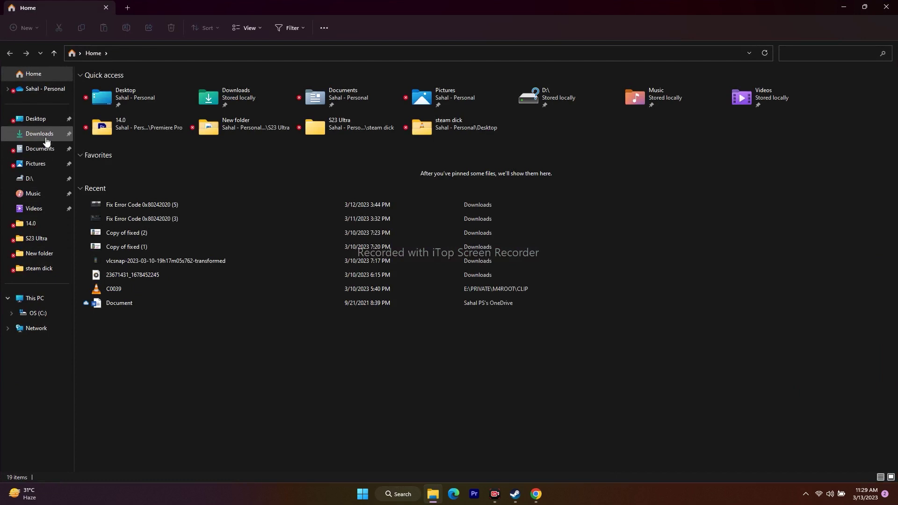
click(43, 148)
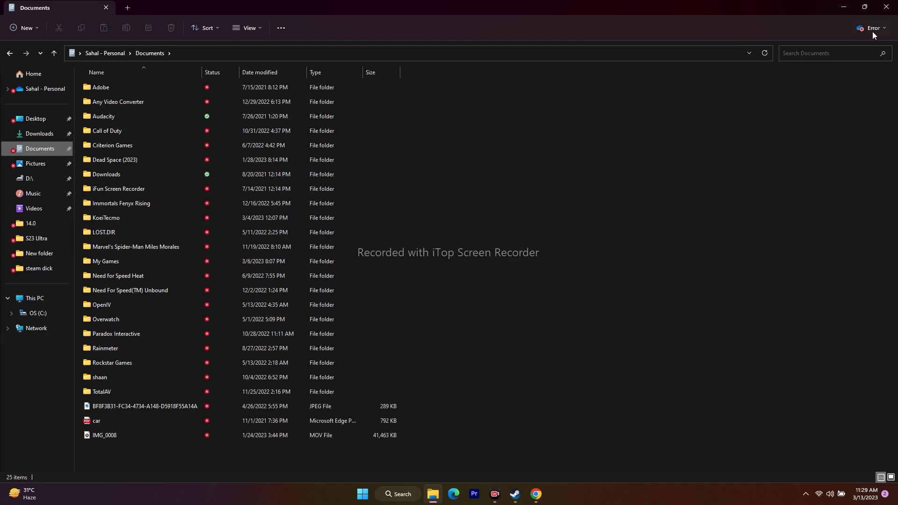
click(887, 7)
click(511, 496)
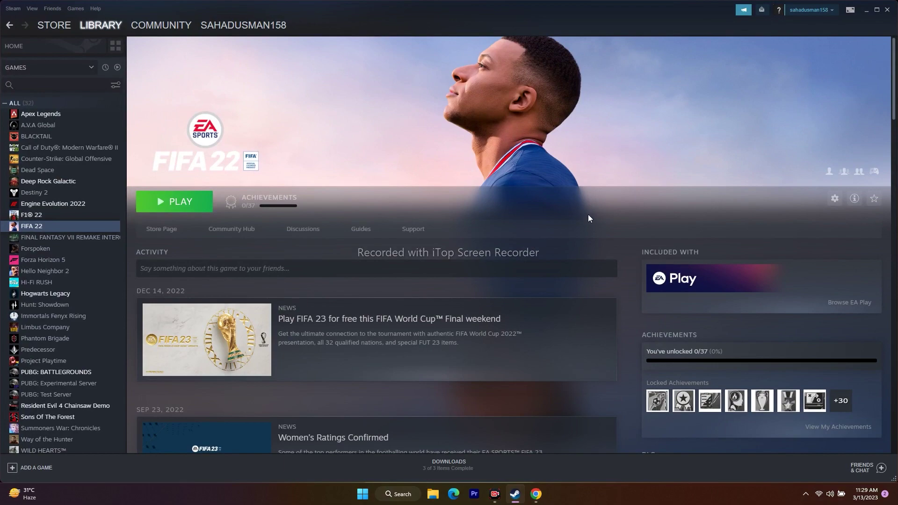
click(866, 10)
- Open the Windows Defender Firewall's allowed apps list from Control Panel and check it for FIFA 22
click(395, 494)
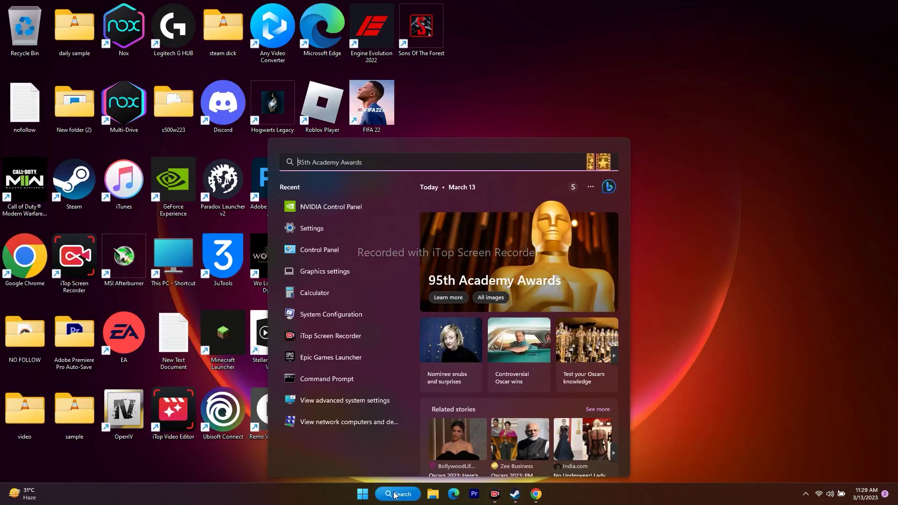
click(328, 231)
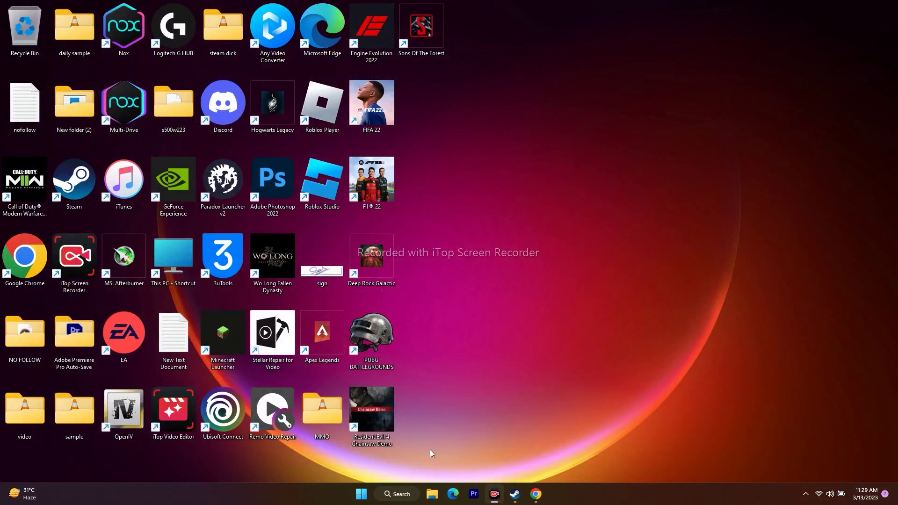
click(396, 494)
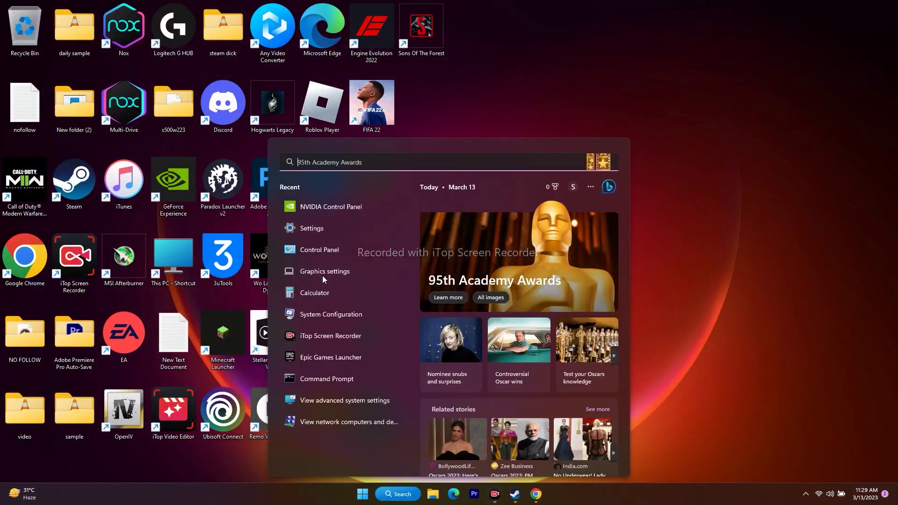
click(330, 249)
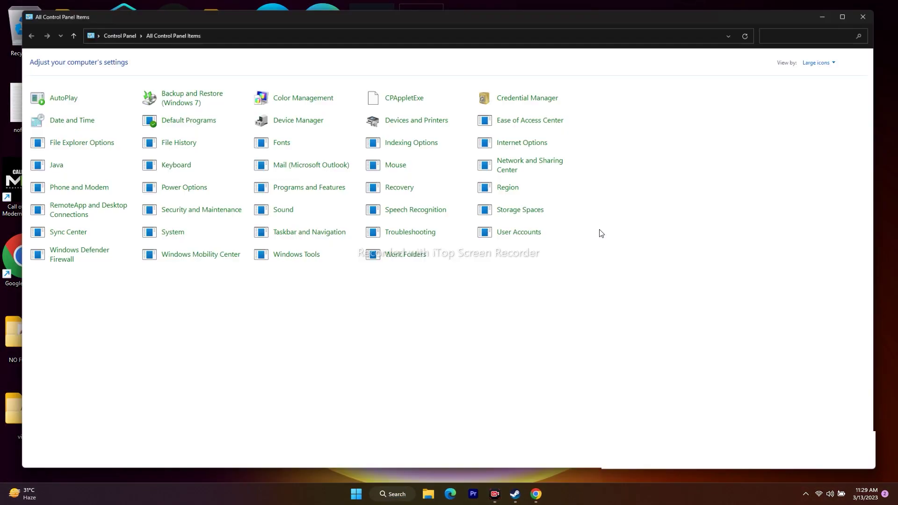
click(45, 255)
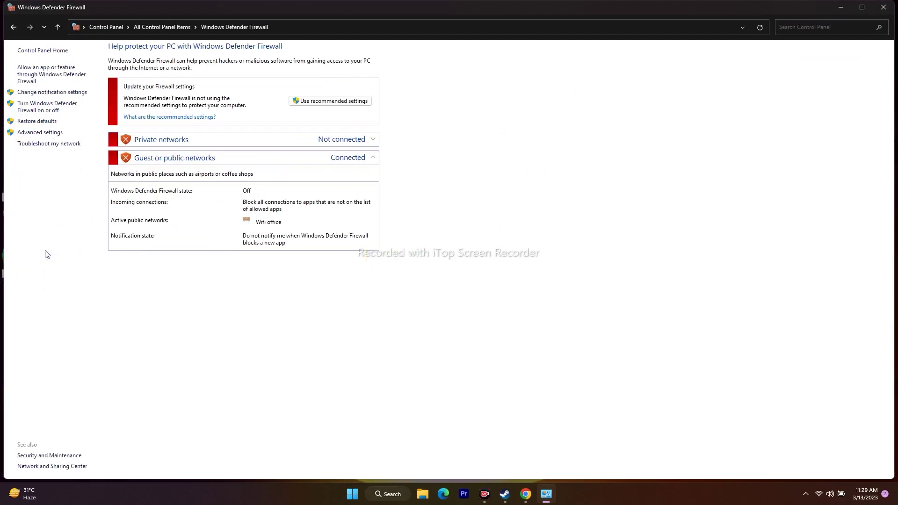
click(37, 75)
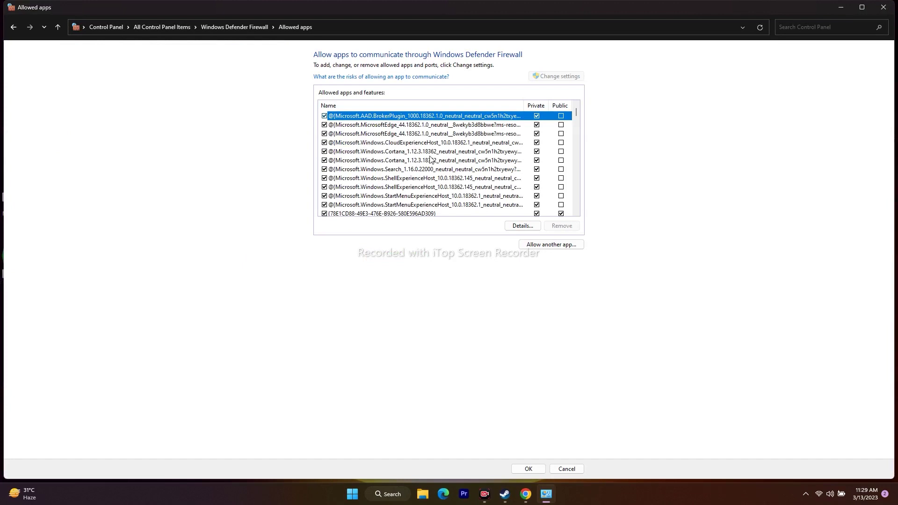
scroll(427, 162, down, 15)
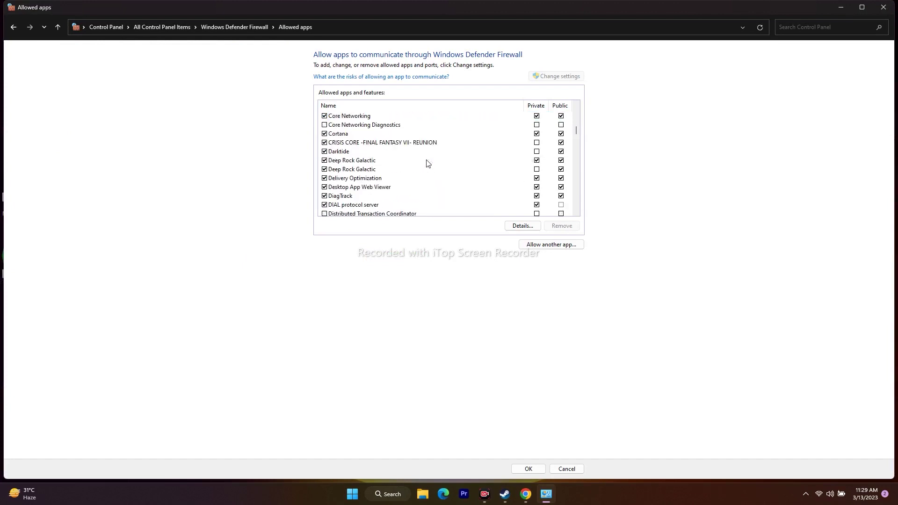
scroll(426, 164, down, 6)
scroll(426, 164, up, 1)
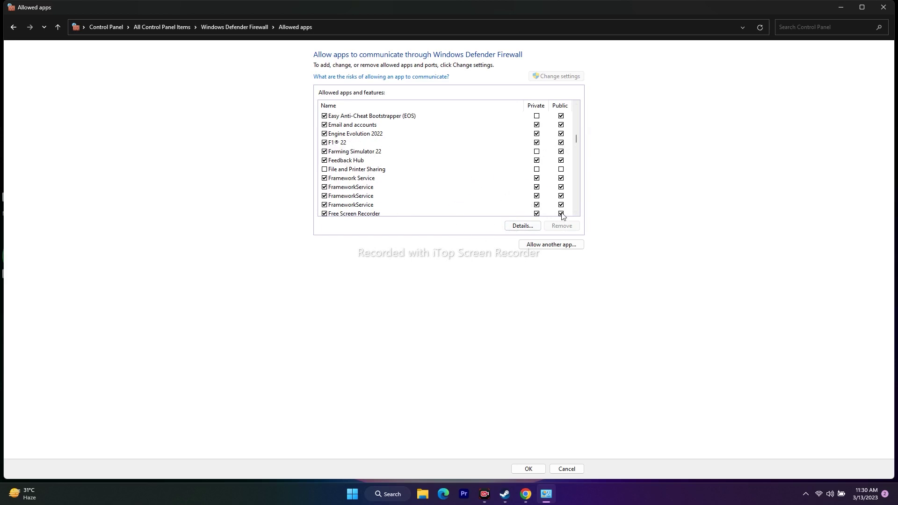
- Start allowing another app through the firewall and browse to the Steam folder in C:\Program Files (x86)
click(546, 247)
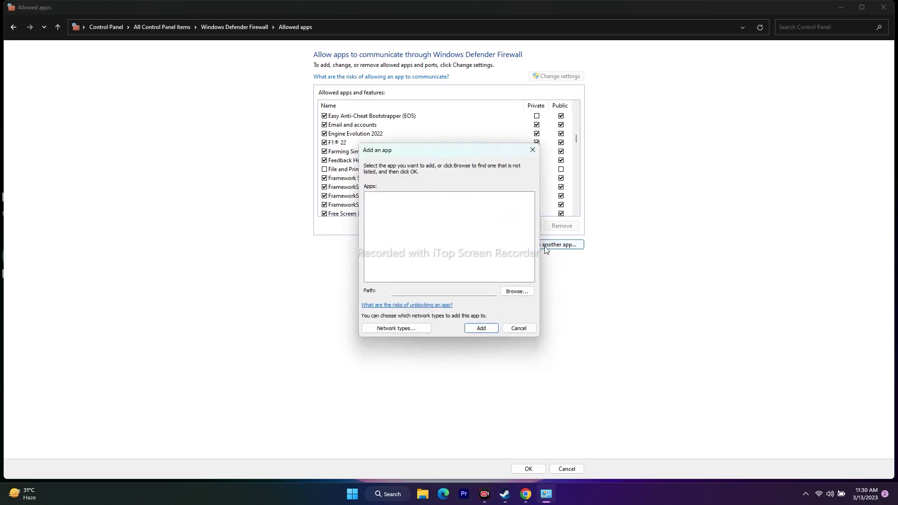
click(513, 291)
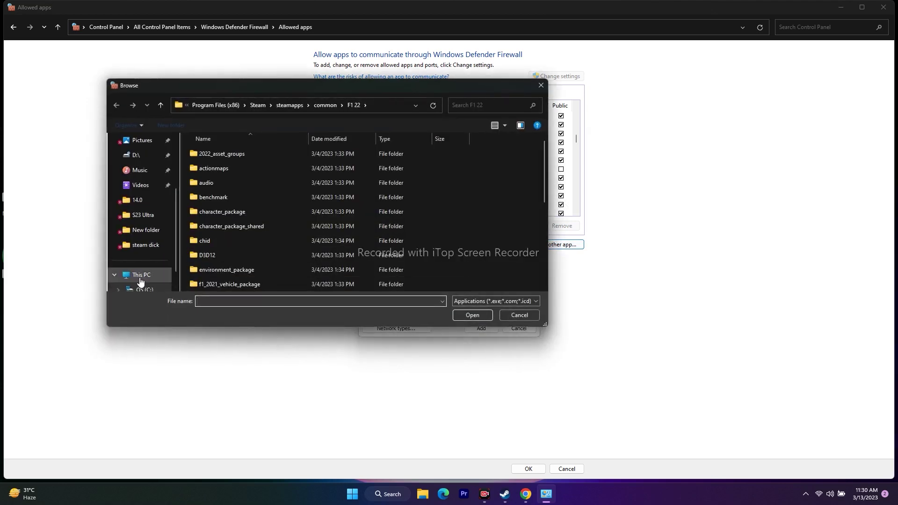
click(141, 275)
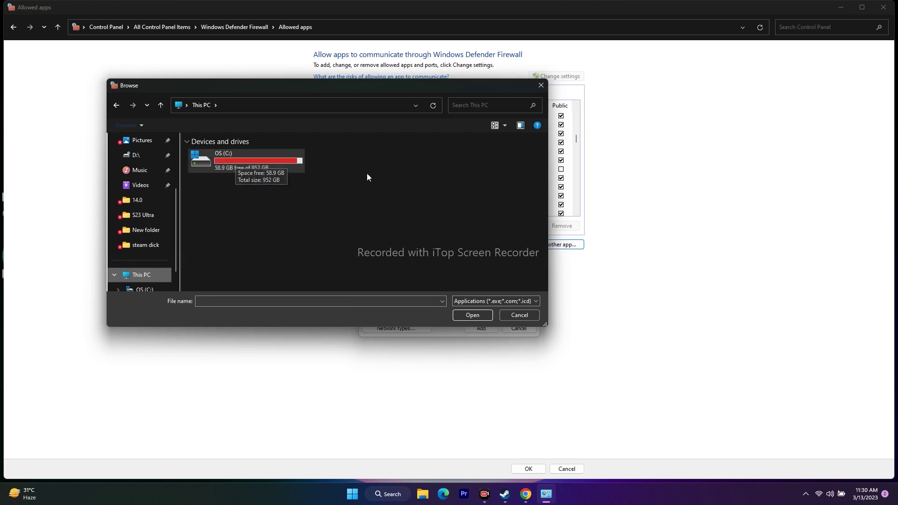
double_click(232, 161)
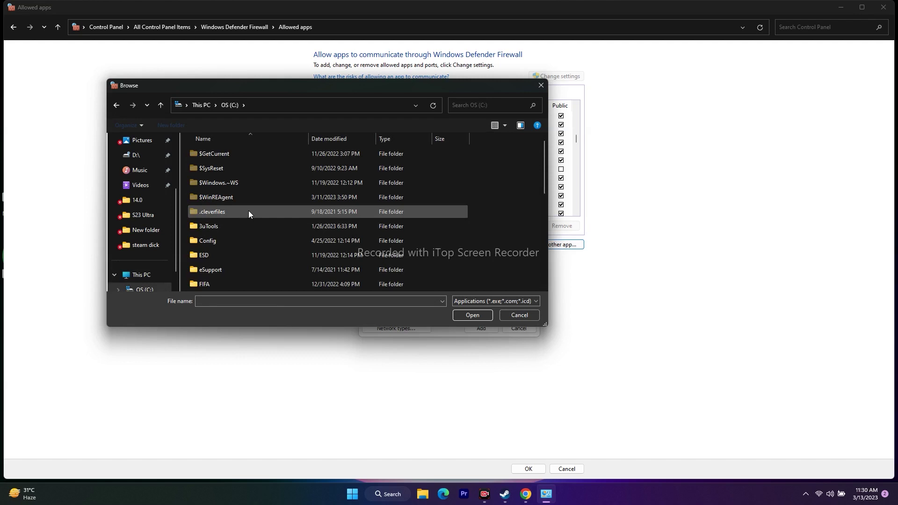
scroll(249, 211, down, 3)
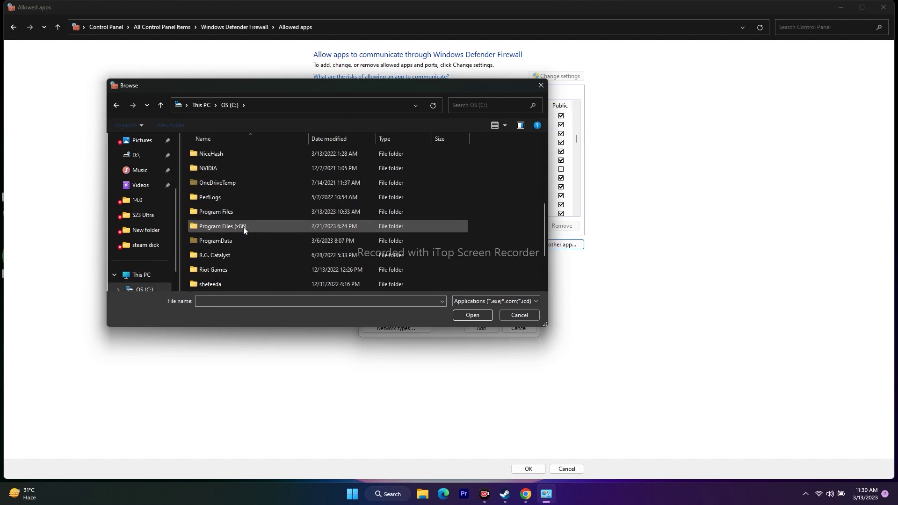
double_click(243, 227)
scroll(249, 196, down, 5)
scroll(249, 197, down, 7)
double_click(234, 199)
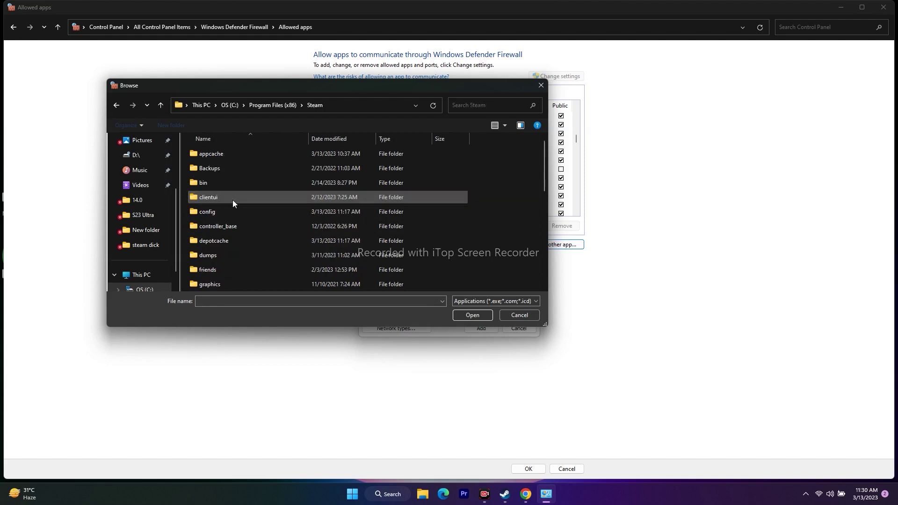
- Choose the FIFA22 application from Steam's steamapps\common\FIFA 22 folder and add it to the allowed apps
scroll(253, 190, down, 4)
double_click(233, 227)
double_click(231, 154)
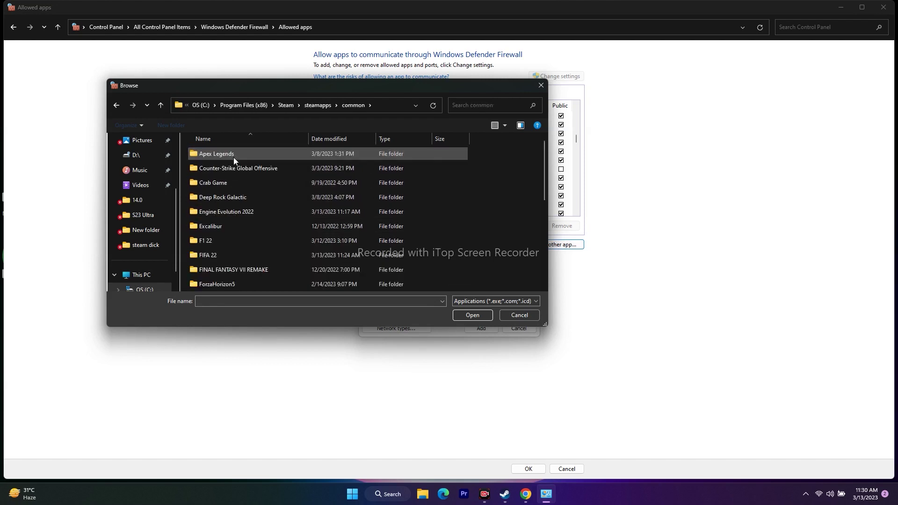
scroll(234, 157, down, 1)
double_click(221, 211)
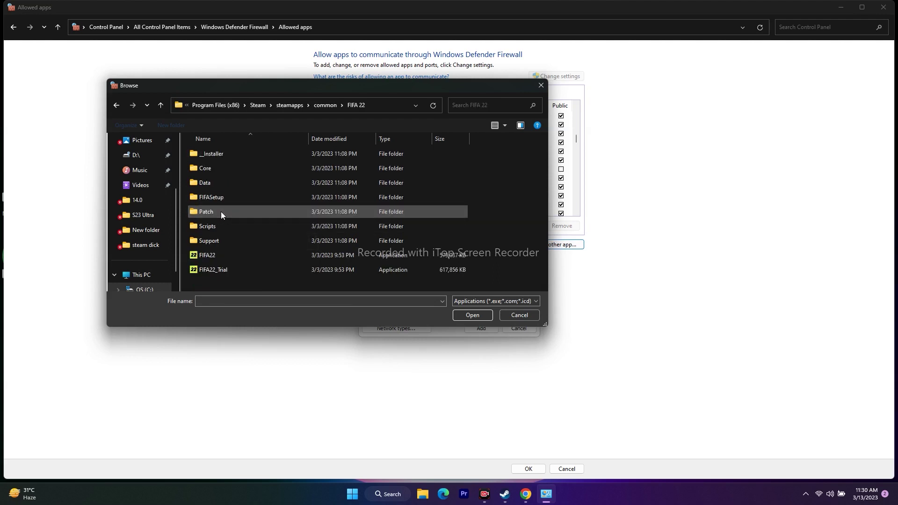
click(216, 253)
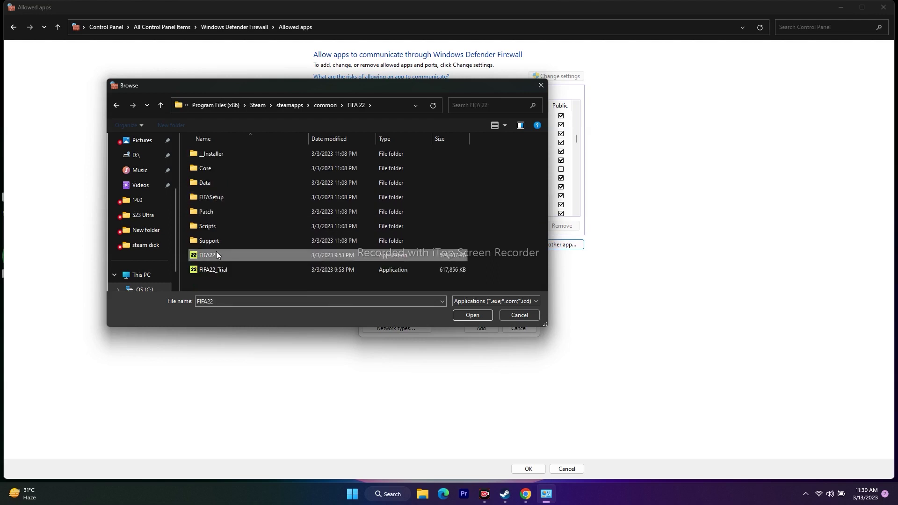
click(464, 314)
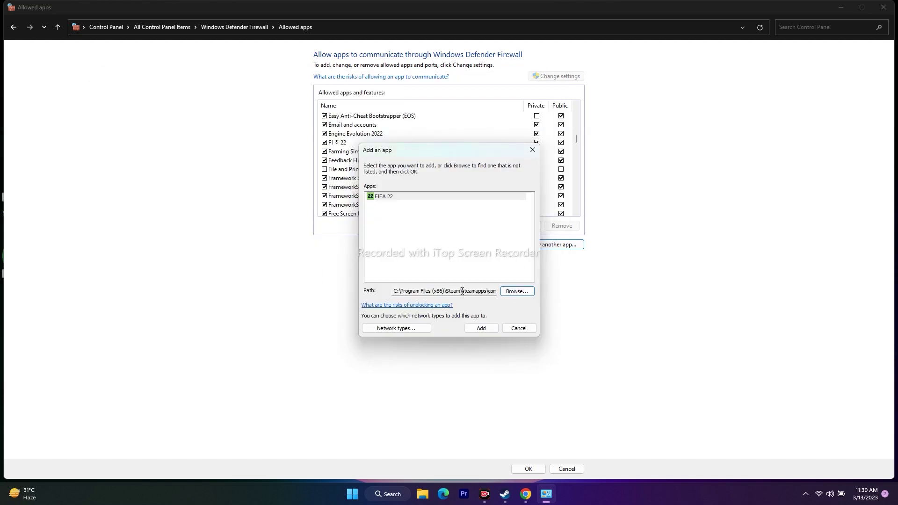
click(488, 328)
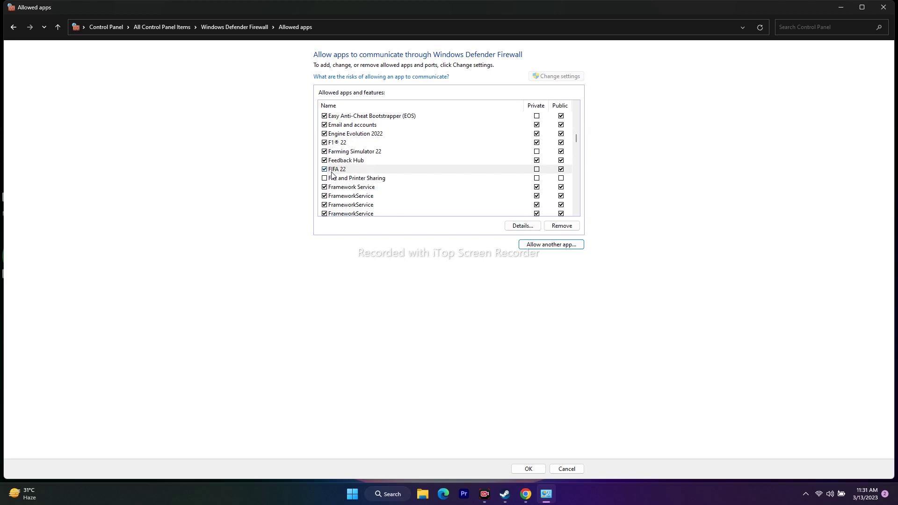
- Allow FIFA 22 on private networks as well and close the allowed apps window
scroll(341, 174, down, 1)
scroll(340, 174, down, 1)
scroll(341, 174, up, 1)
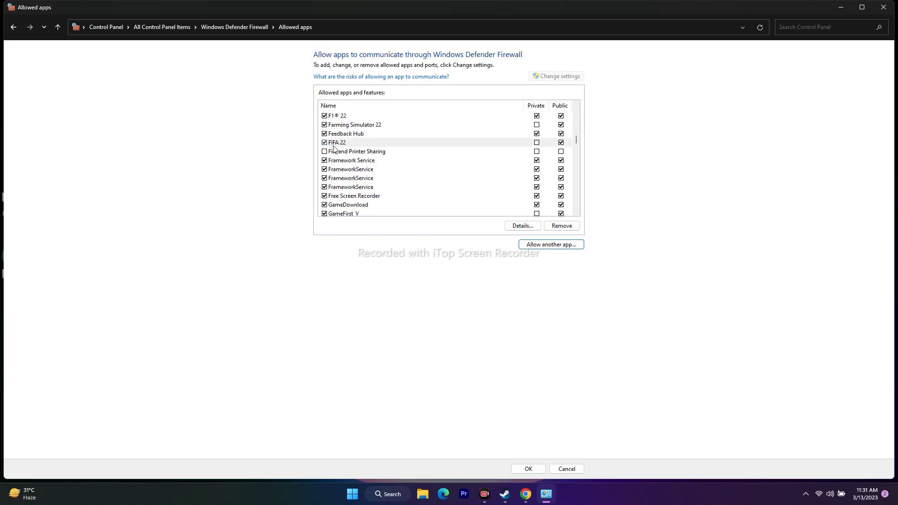
click(536, 143)
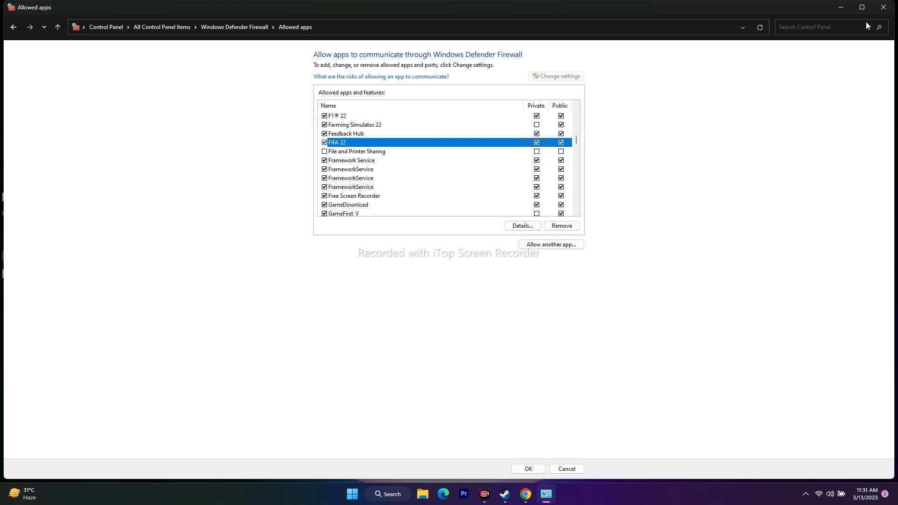
click(884, 7)
- Switch to the Chrome window, decline the NVIDIA site's push notifications, and view the NVIDIA and AMD driver pages
click(516, 496)
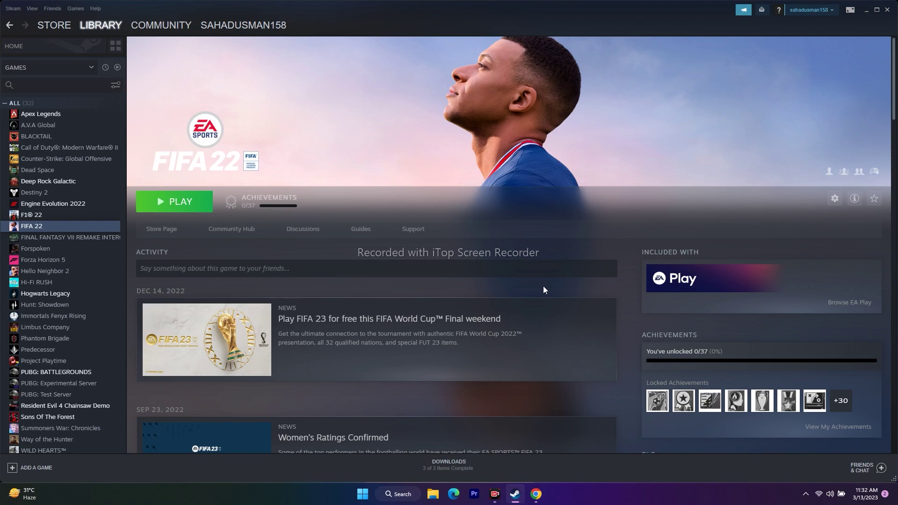
click(866, 12)
mouse_move(536, 494)
click(586, 448)
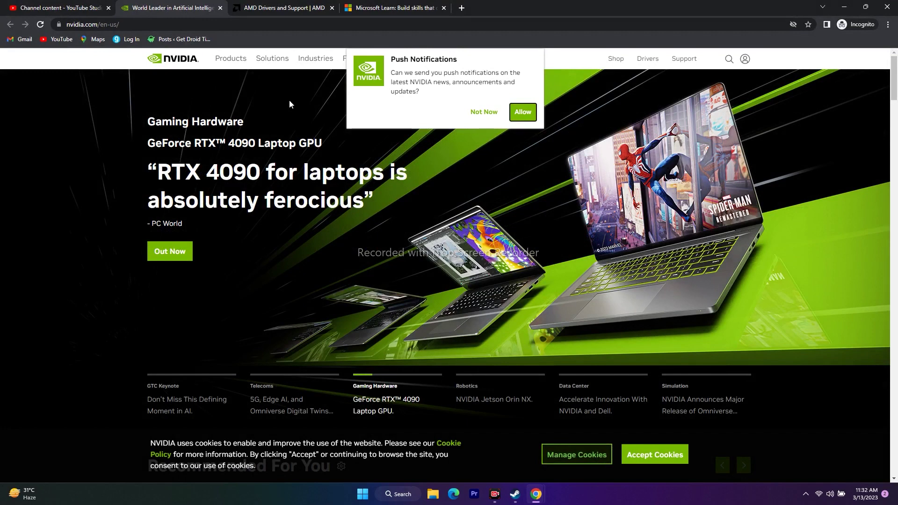
click(483, 112)
click(276, 7)
click(163, 5)
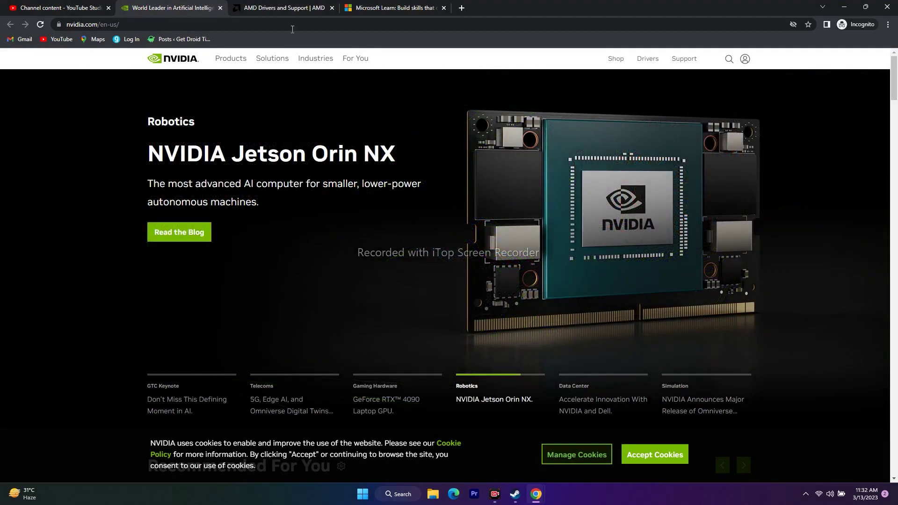
click(287, 6)
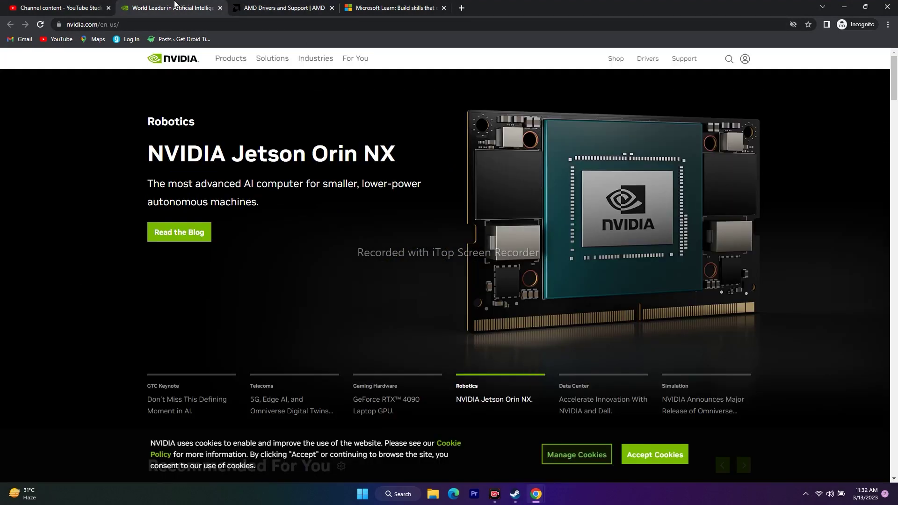
- Find the NVIDIA Game Ready Driver for the GeForce RTX 40 Series, NVIDIA GeForce RTX 4090, on Windows 11
click(176, 7)
click(647, 59)
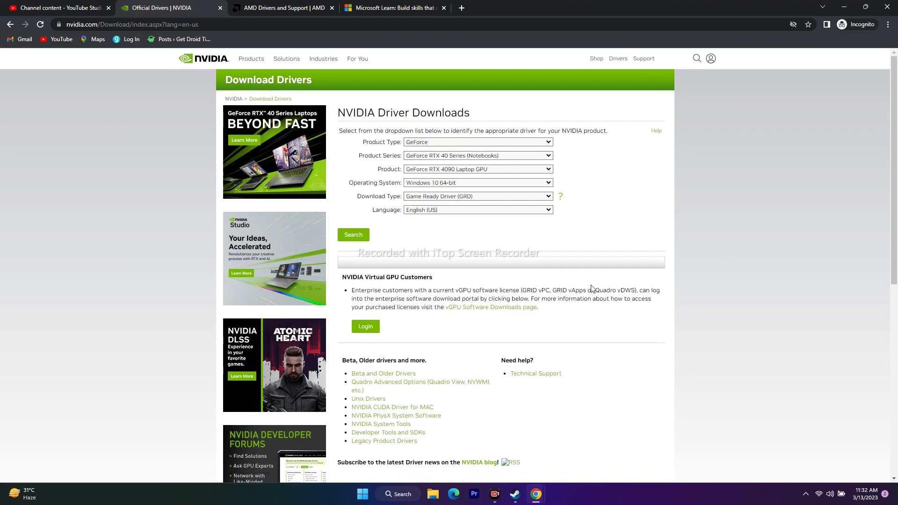
click(418, 157)
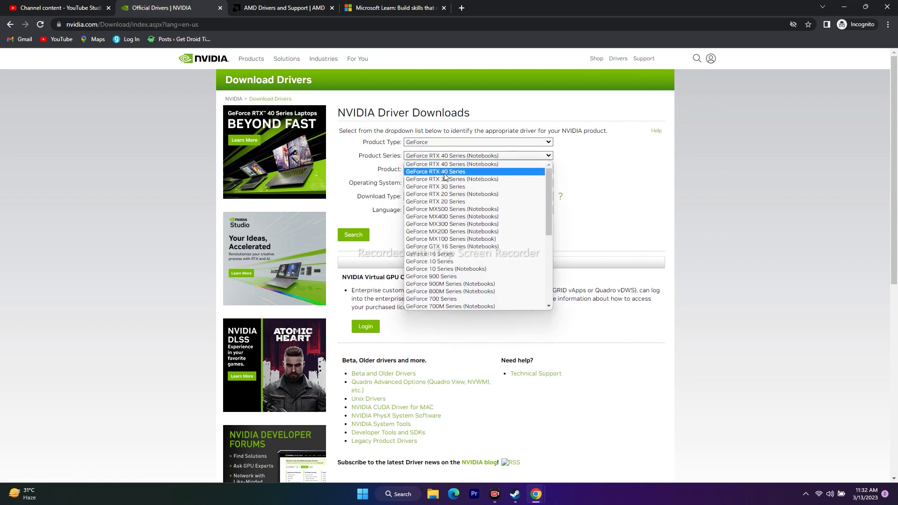
click(445, 173)
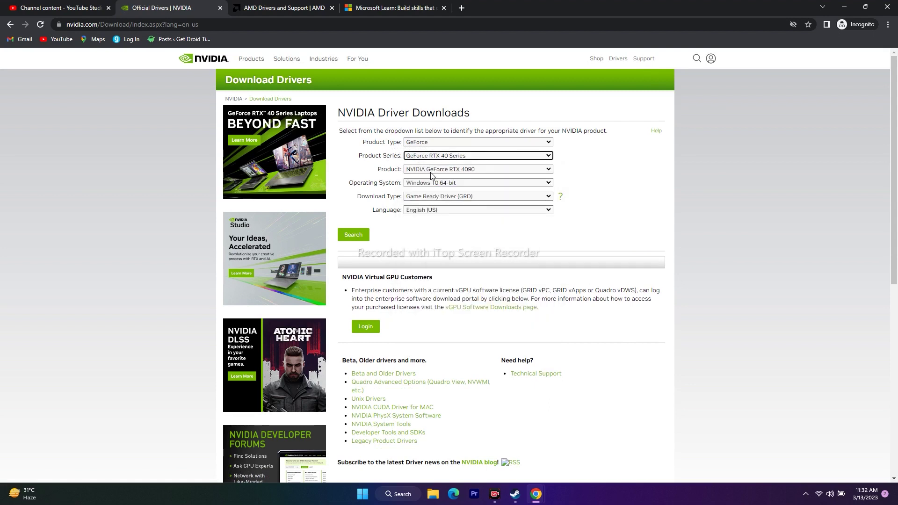
click(431, 171)
click(435, 180)
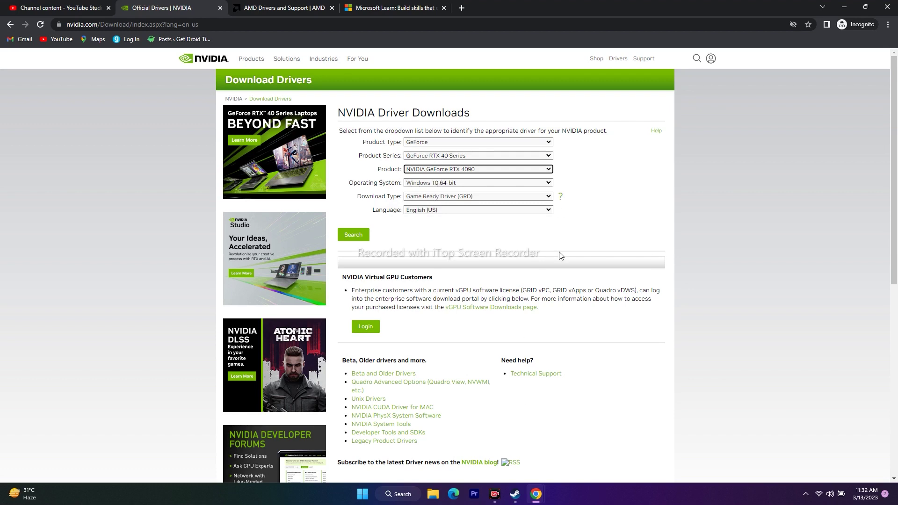
click(428, 184)
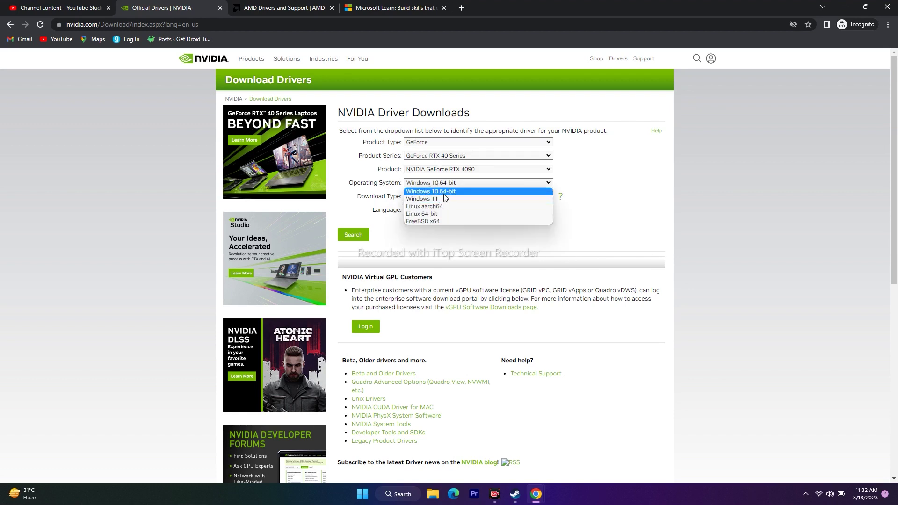
click(437, 199)
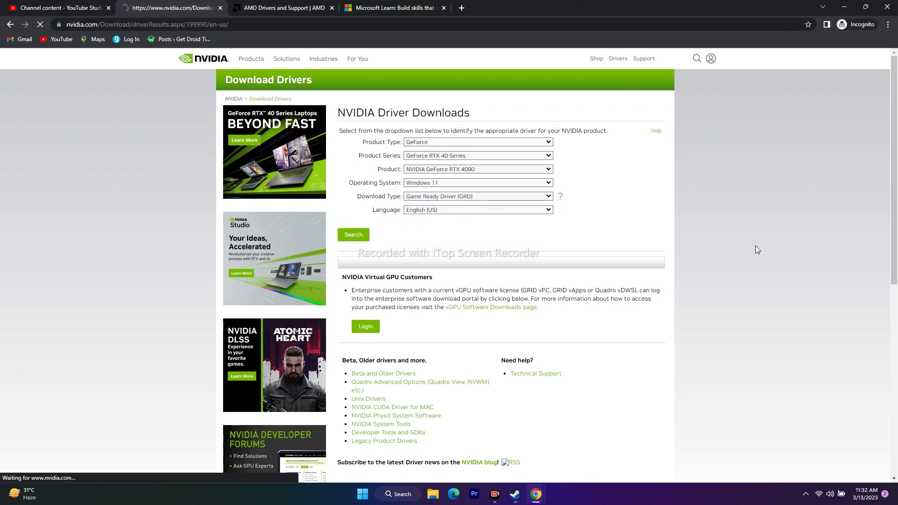
- Check the version and release date of the GeForce Game Ready Driver
drag(396, 131, 416, 133)
click(453, 139)
drag(396, 139, 427, 146)
click(427, 145)
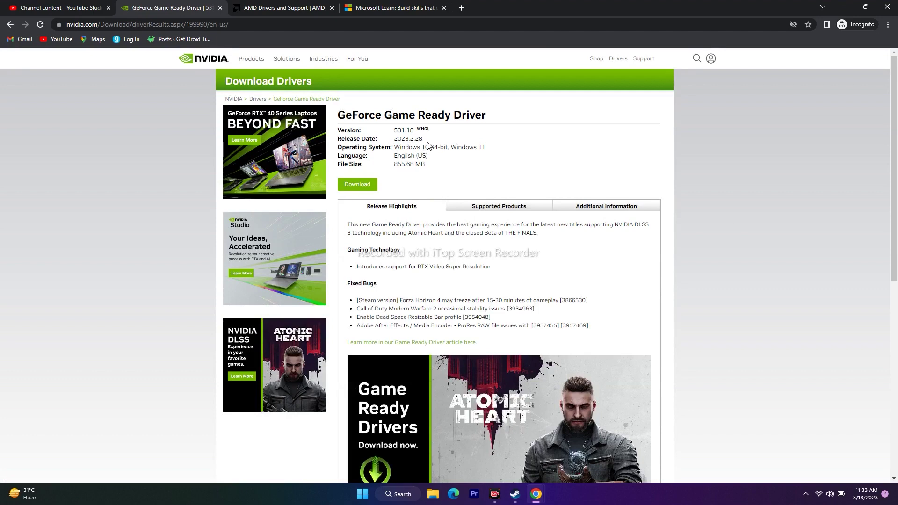
double_click(426, 140)
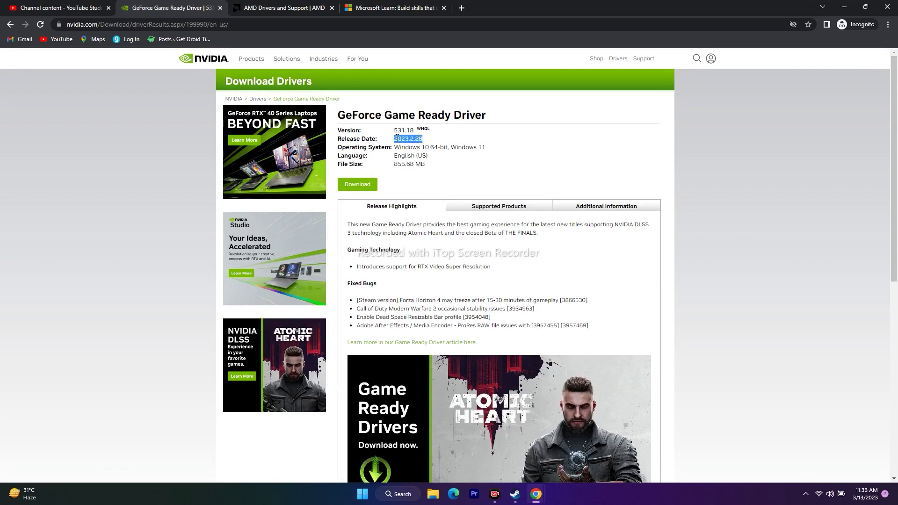
click(430, 142)
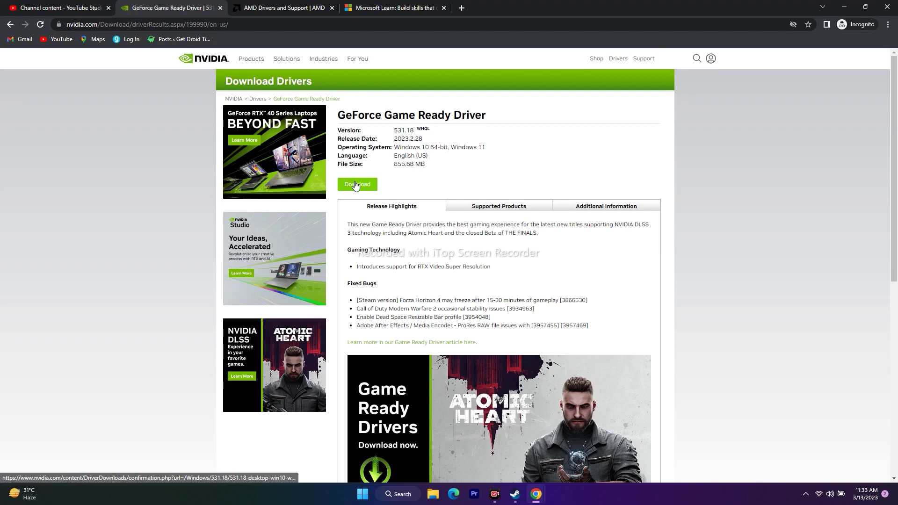
- On AMD's driver support page, select the Radeon RX 6000 Series, RX 6700 Series and RX 6700 XT, and submit the selection
click(283, 5)
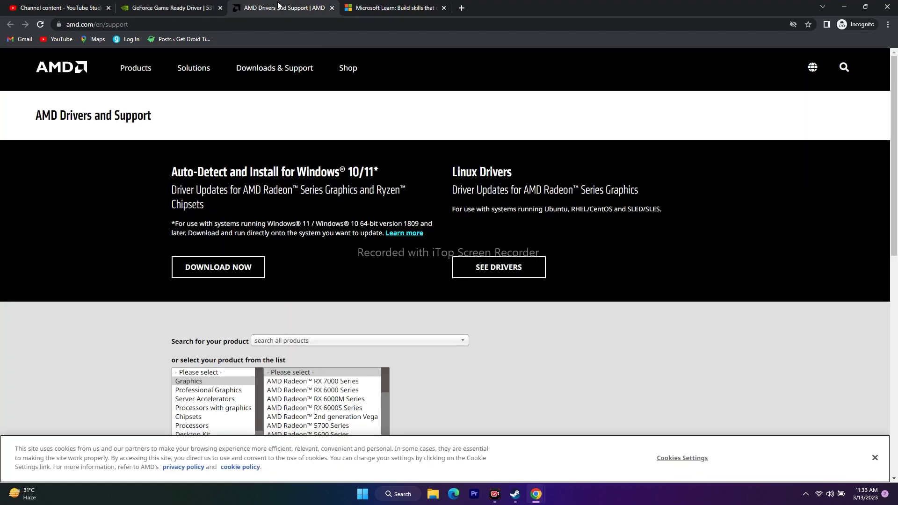
scroll(206, 290, down, 2)
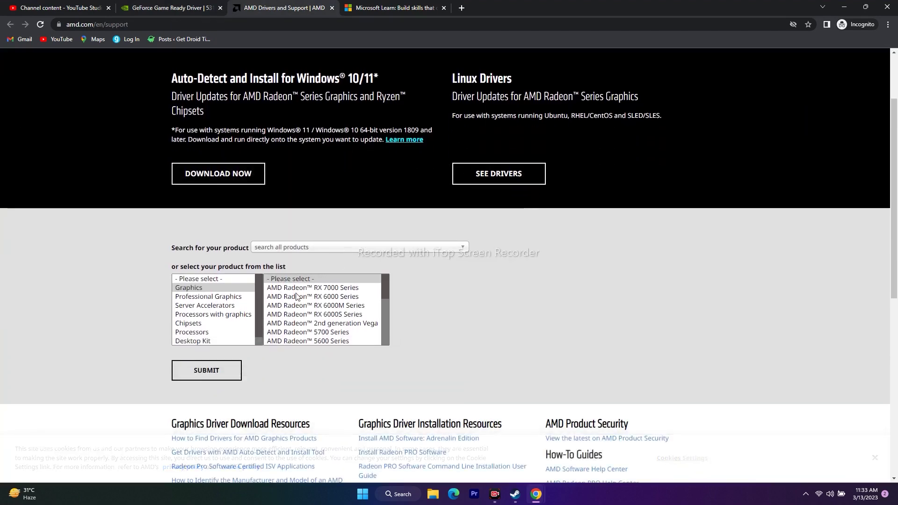
click(306, 297)
click(411, 305)
click(551, 296)
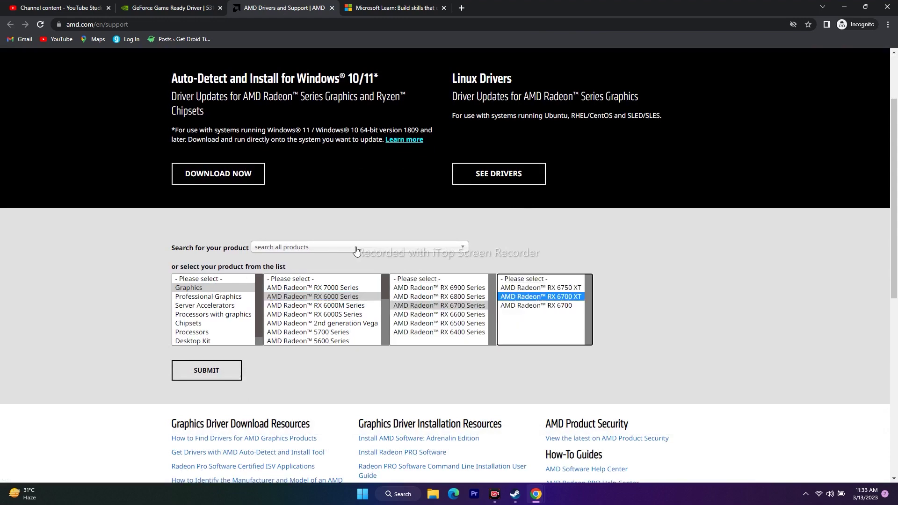
click(228, 370)
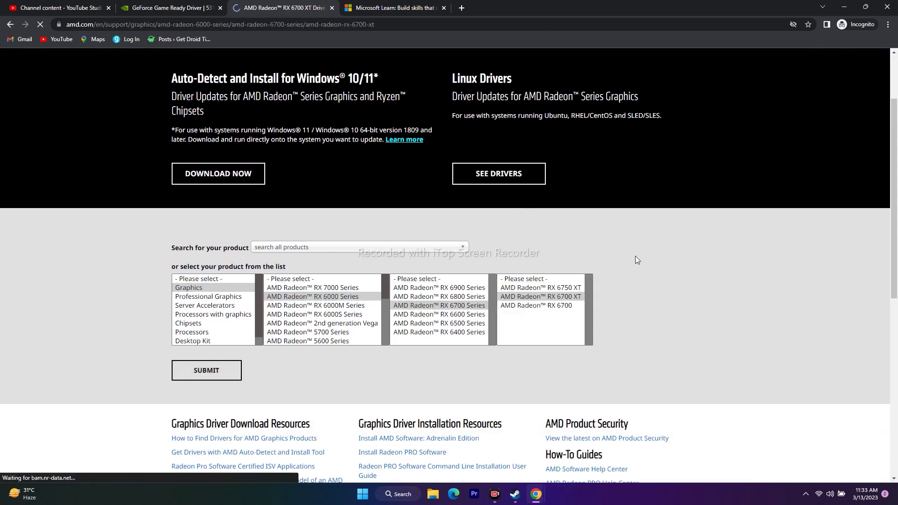
- View the available Windows 11 and Windows 10 64-bit drivers for the Radeon RX 6700 XT, collapsing each list after viewing
scroll(606, 239, down, 3)
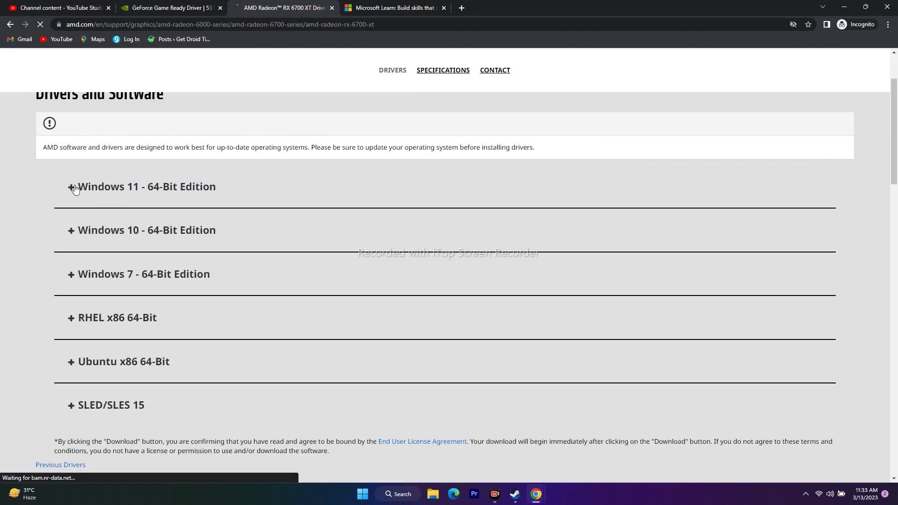
click(72, 188)
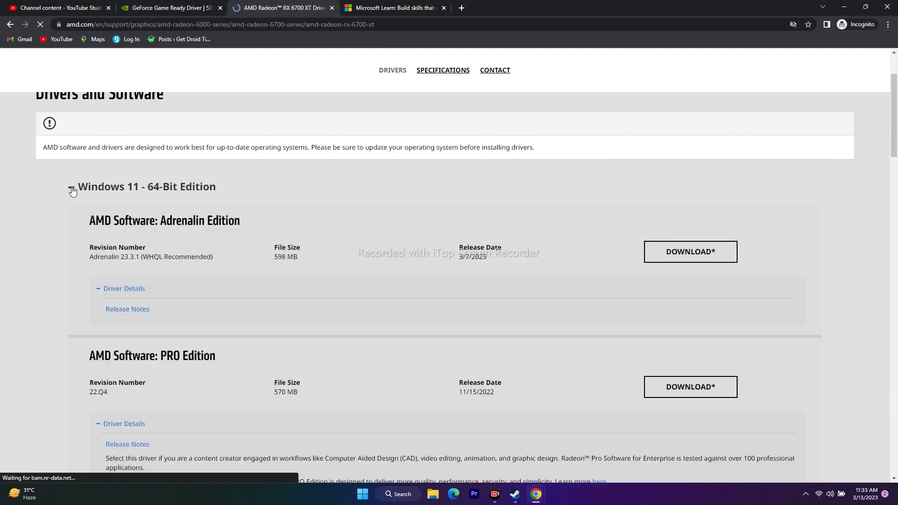
click(72, 188)
click(73, 232)
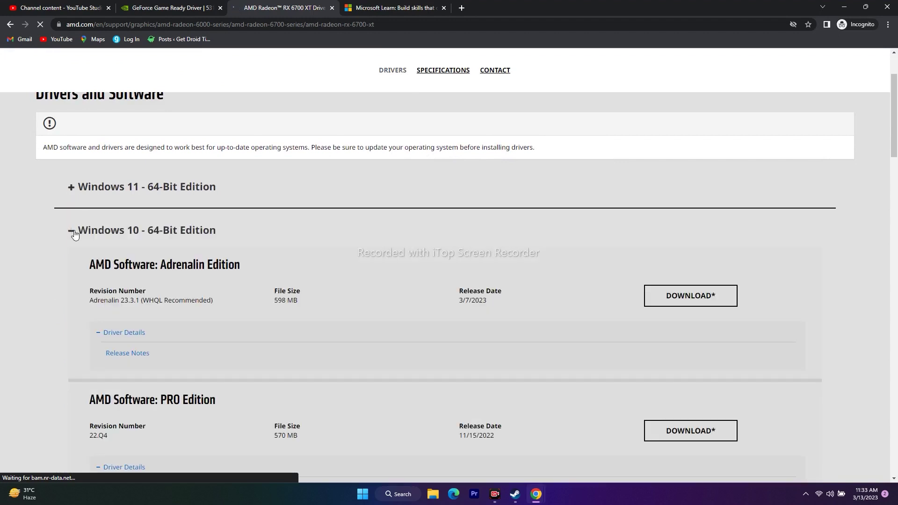
click(73, 232)
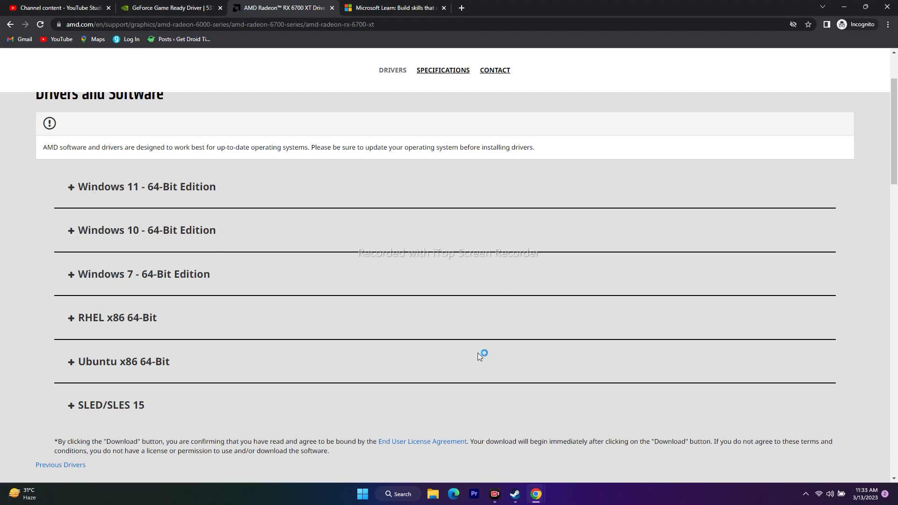
- Minimise the Steam and Chrome windows and open System Configuration from the recent Windows searches
click(515, 494)
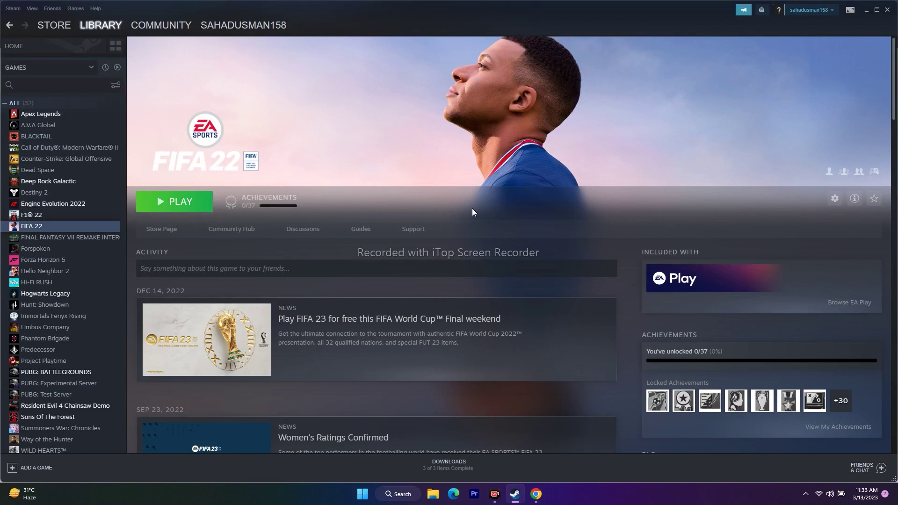
click(867, 11)
click(838, 23)
click(398, 494)
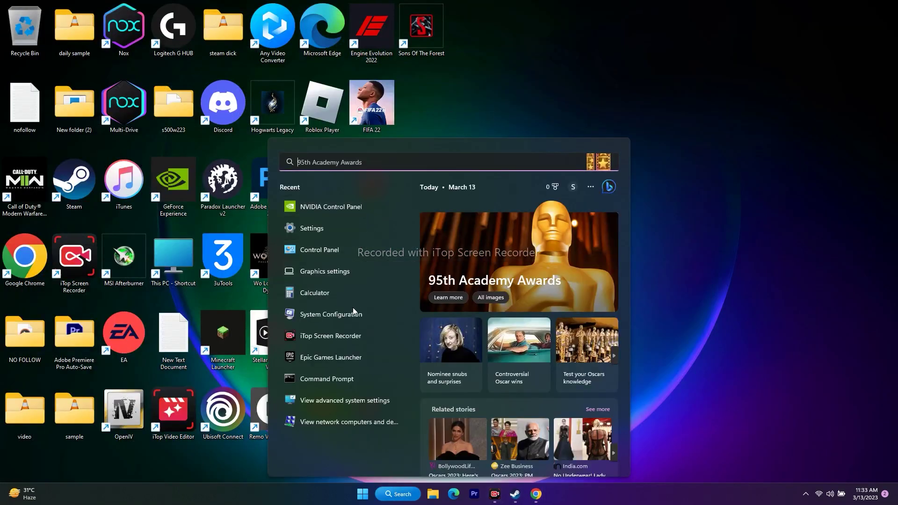
click(347, 316)
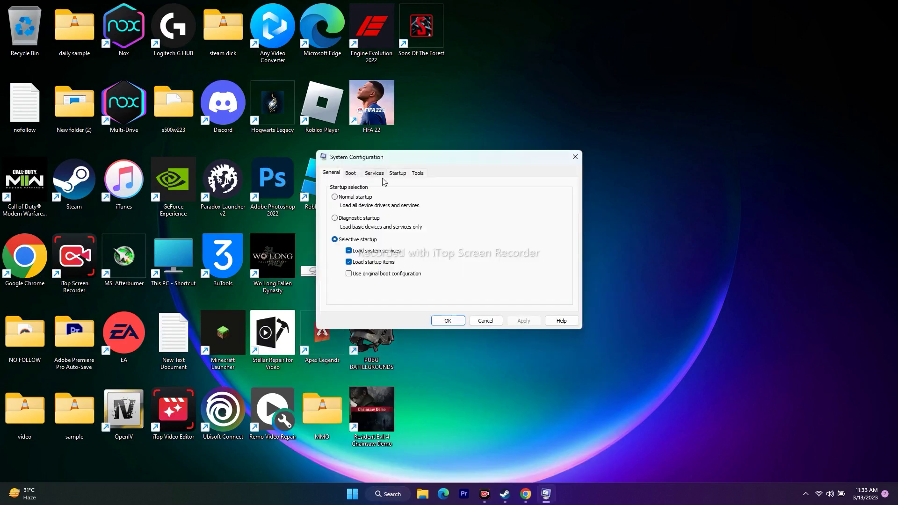
- View the System Configuration services with all Microsoft services hidden, and close the window without applying changes
click(372, 173)
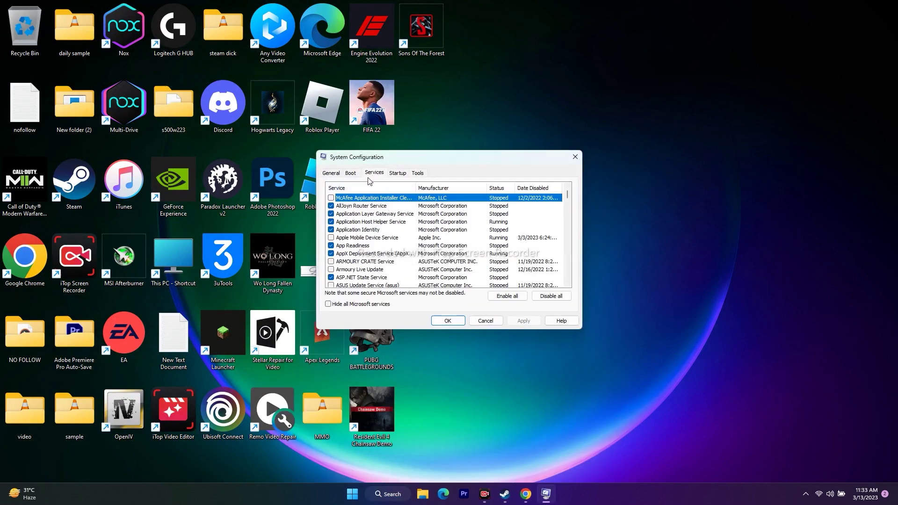
click(331, 174)
click(374, 173)
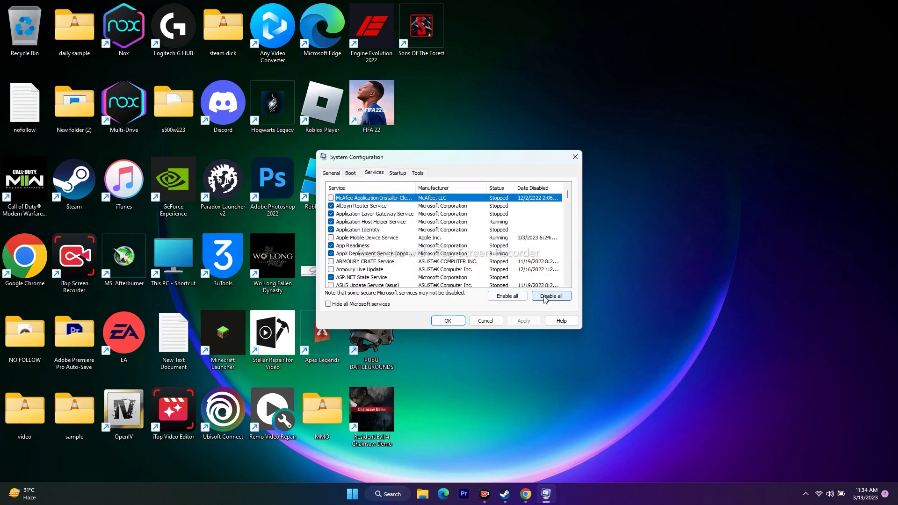
click(329, 305)
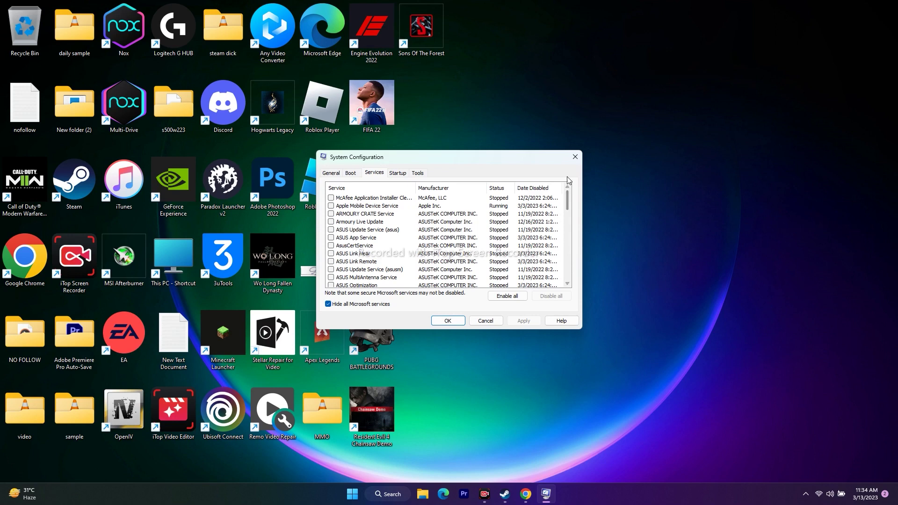
click(575, 157)
- Switch to Steam, check the Steam Overlay setting in FIFA 22's general properties, and minimise Steam
click(515, 495)
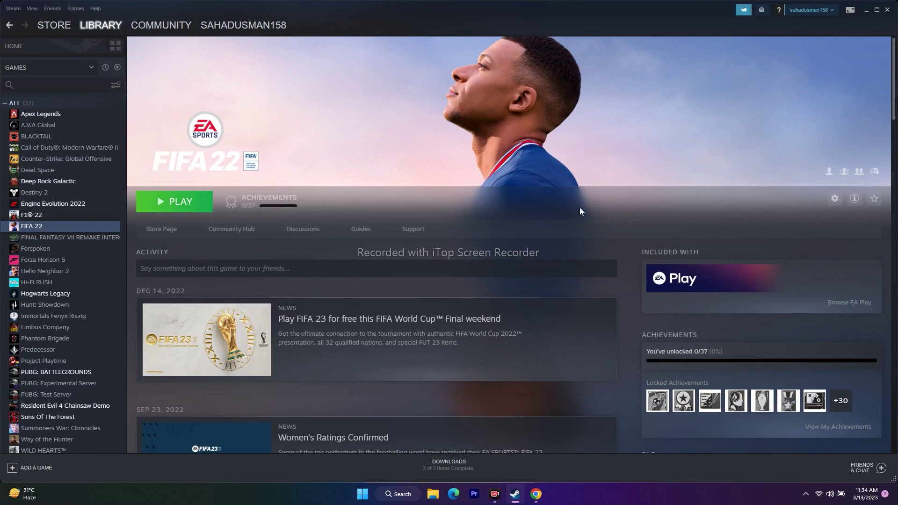
right_click(44, 227)
click(57, 282)
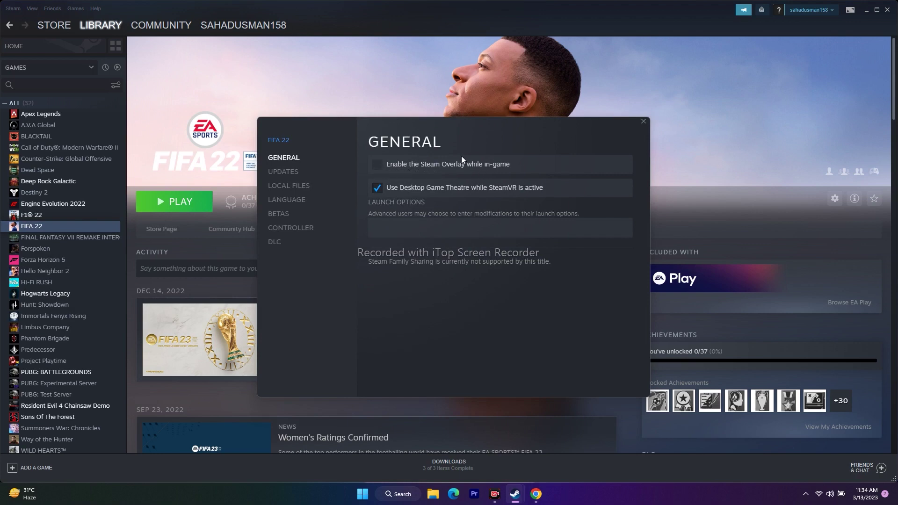
click(643, 122)
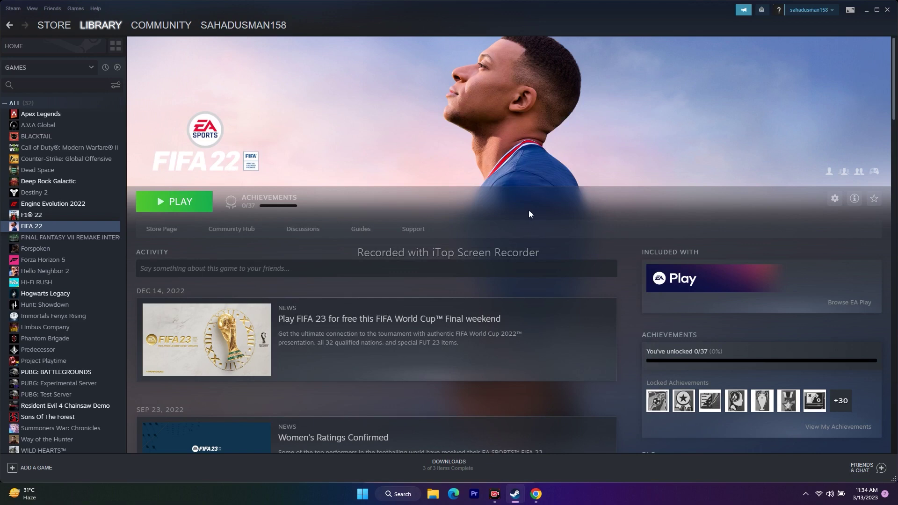
click(863, 12)
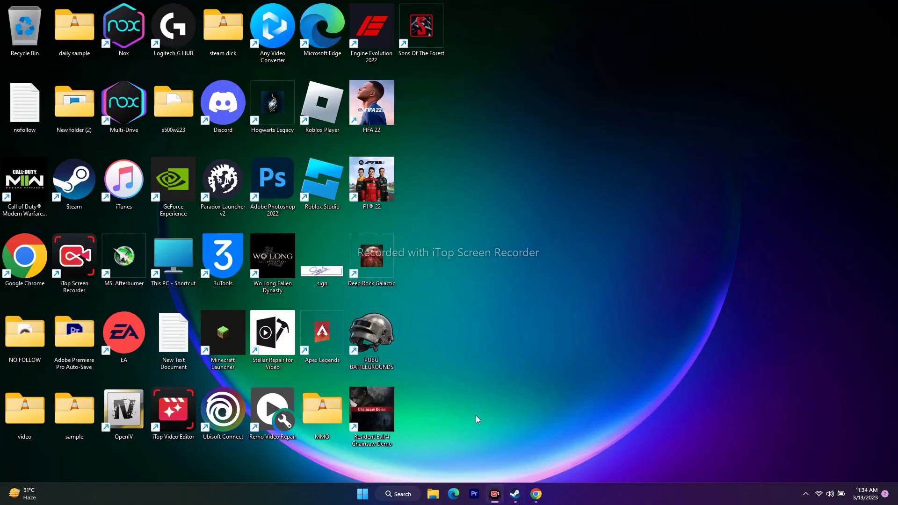
- Open Task Manager and maximise its window
right_click(361, 497)
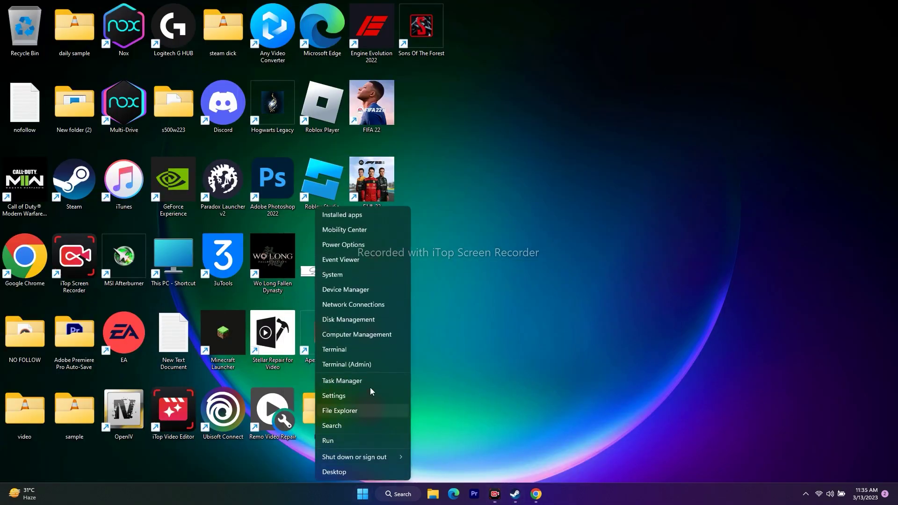
click(355, 376)
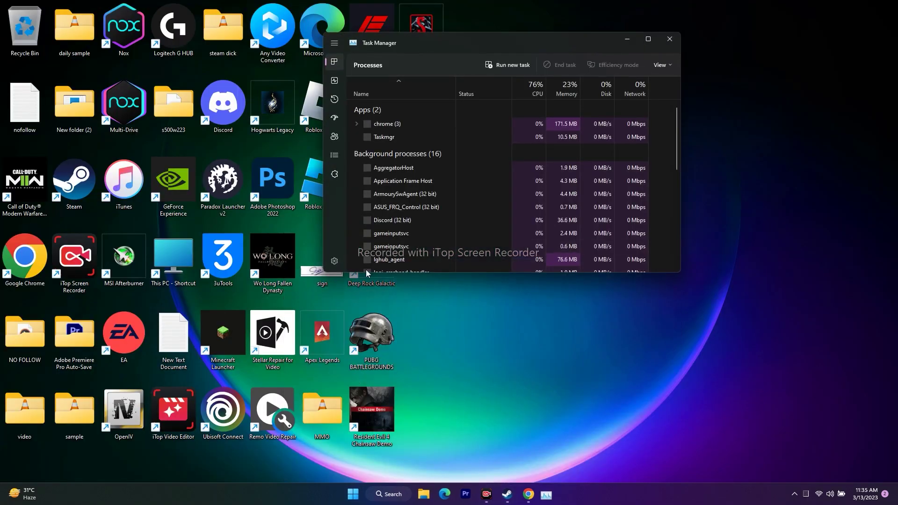
click(648, 39)
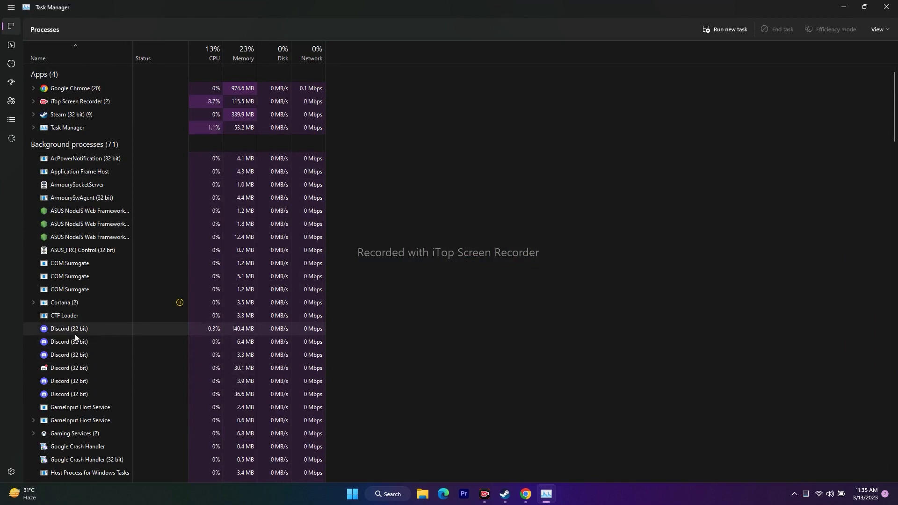
- End the Discord (32 bit) background processes
right_click(89, 330)
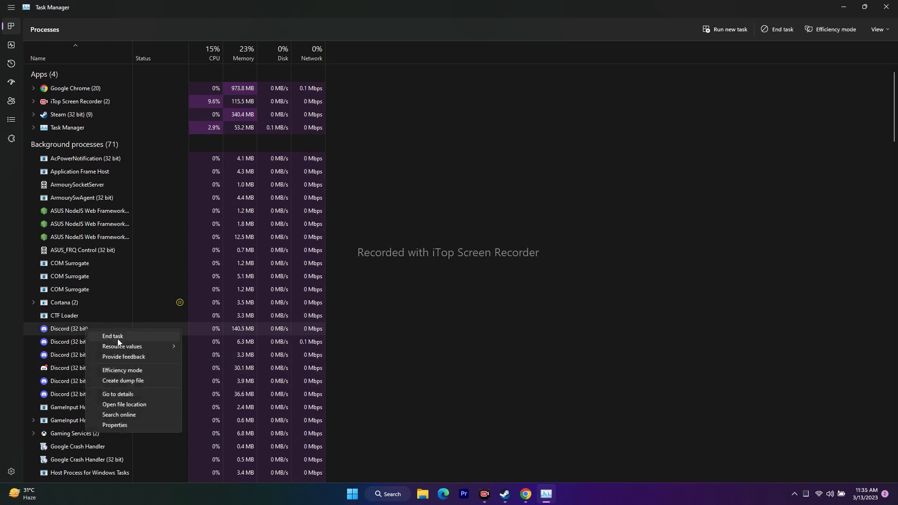
click(115, 337)
right_click(84, 329)
click(101, 336)
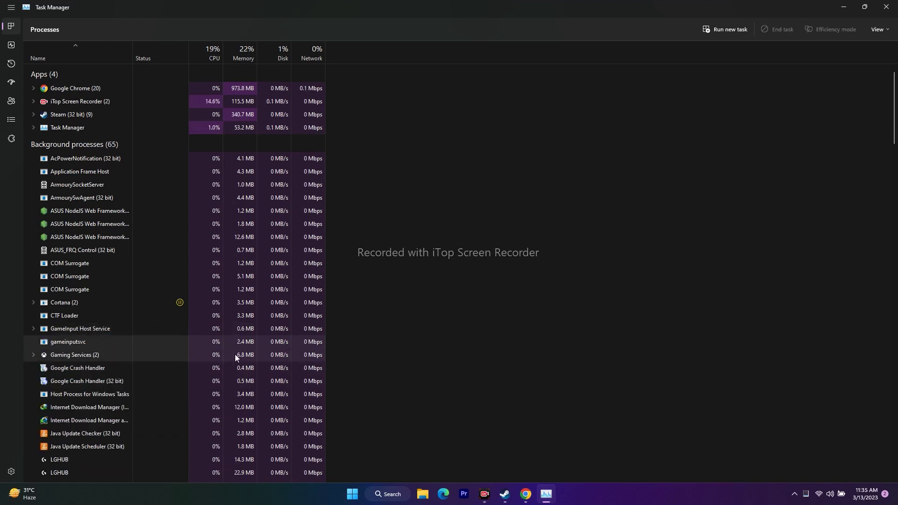
- Look through the remaining background processes for other unneeded programs
scroll(85, 399, down, 1)
scroll(85, 400, up, 1)
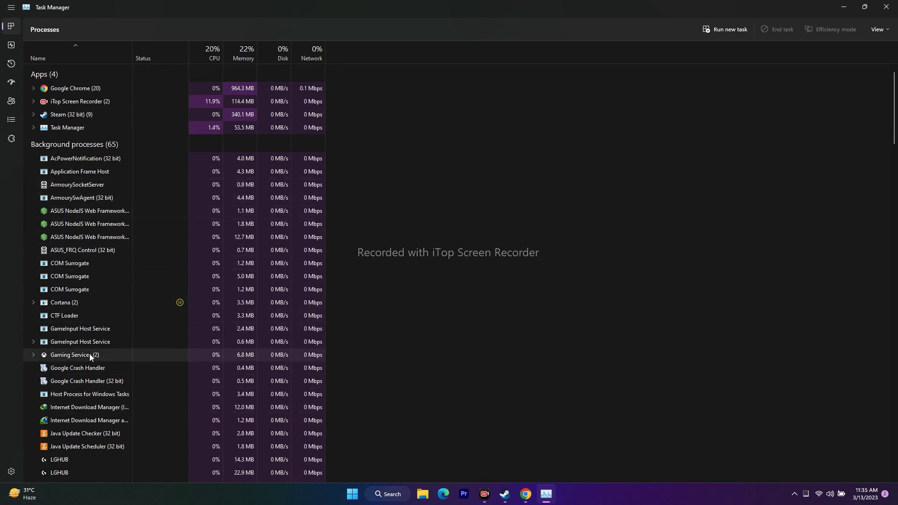
scroll(95, 350, down, 1)
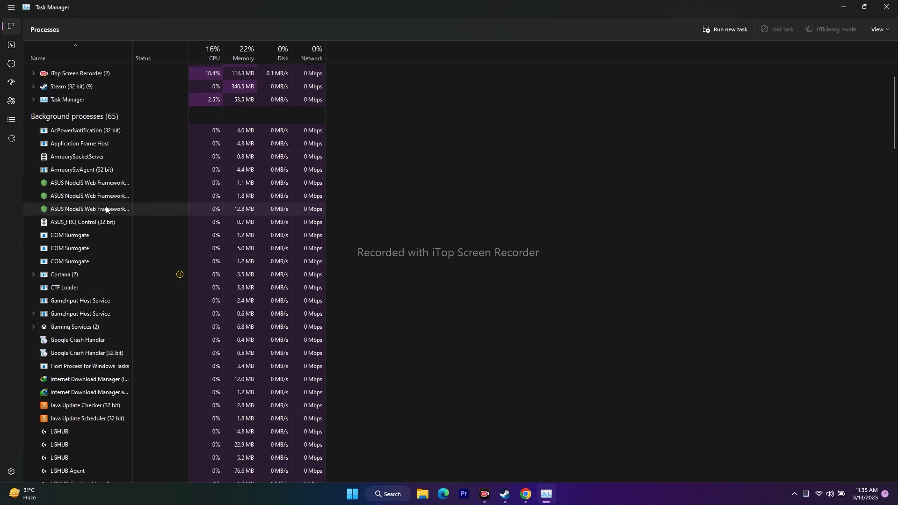
scroll(120, 260, down, 3)
scroll(118, 262, up, 4)
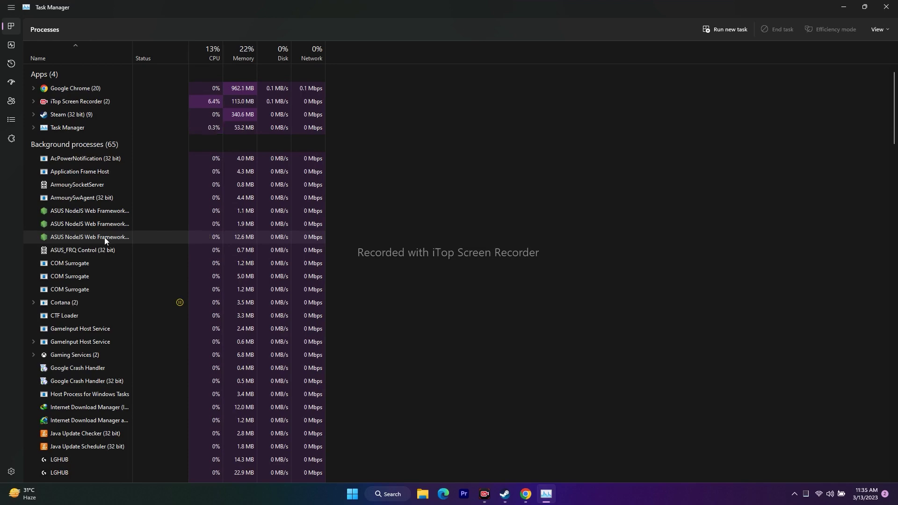
- Close Task Manager, bring up the Steam window and minimise it again
click(886, 7)
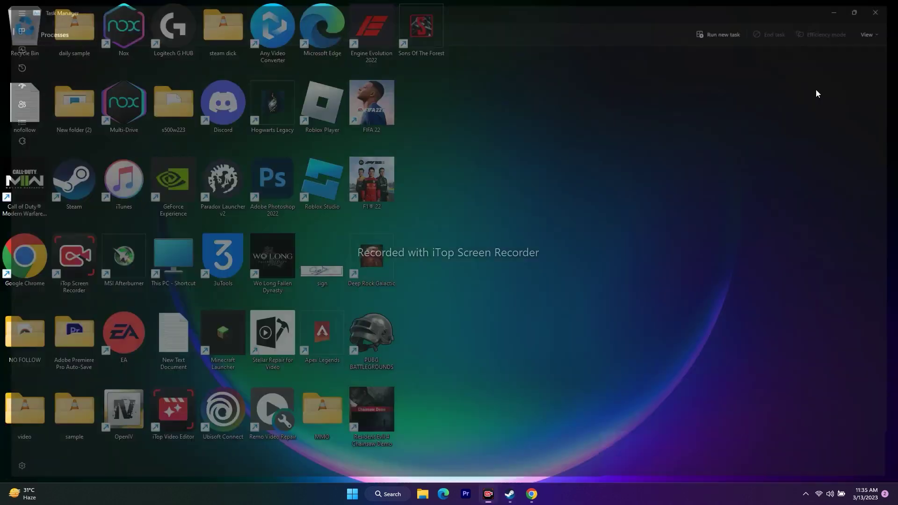
click(515, 494)
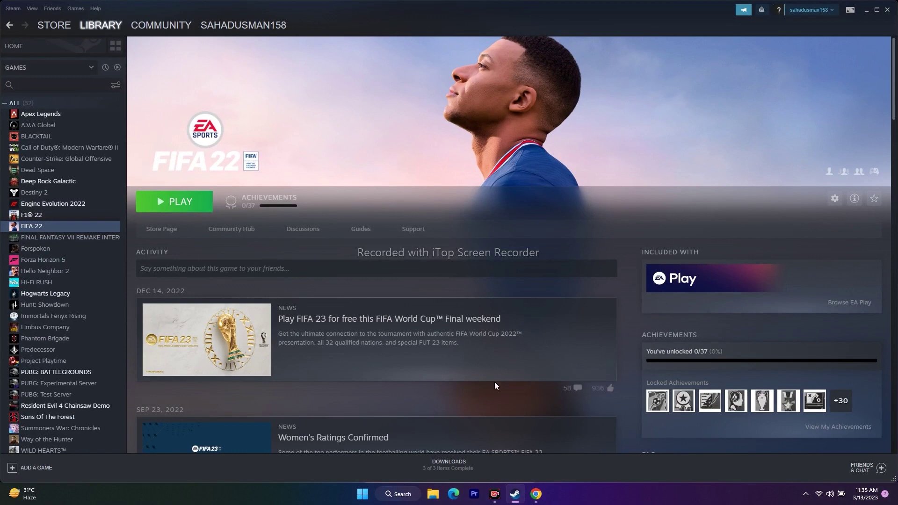
click(867, 9)
- Open the Windows graphics settings and locate FIFA 22 in the list of custom app options
click(397, 494)
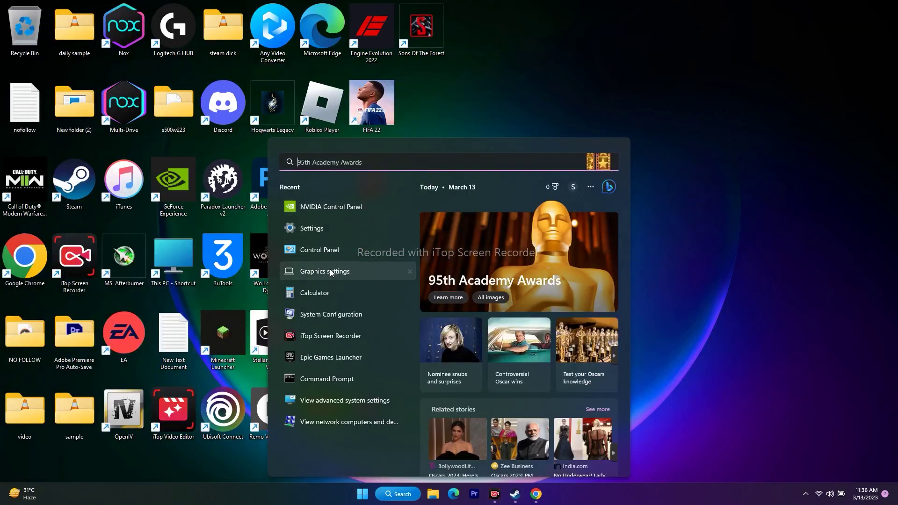
click(330, 272)
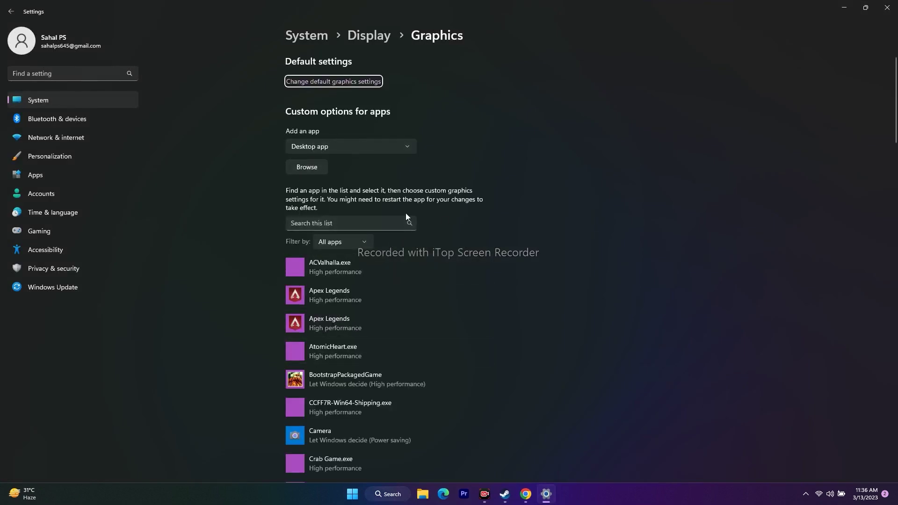
scroll(458, 265, down, 10)
scroll(459, 265, up, 5)
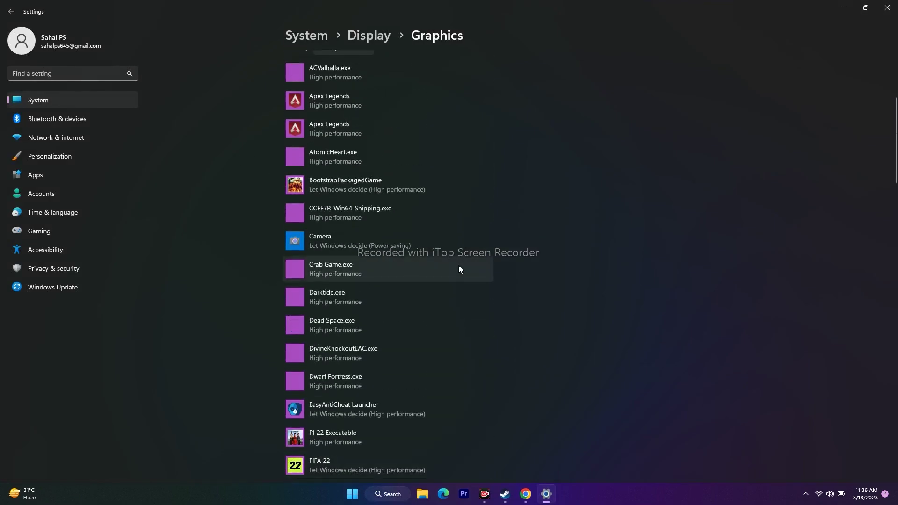
scroll(458, 269, down, 3)
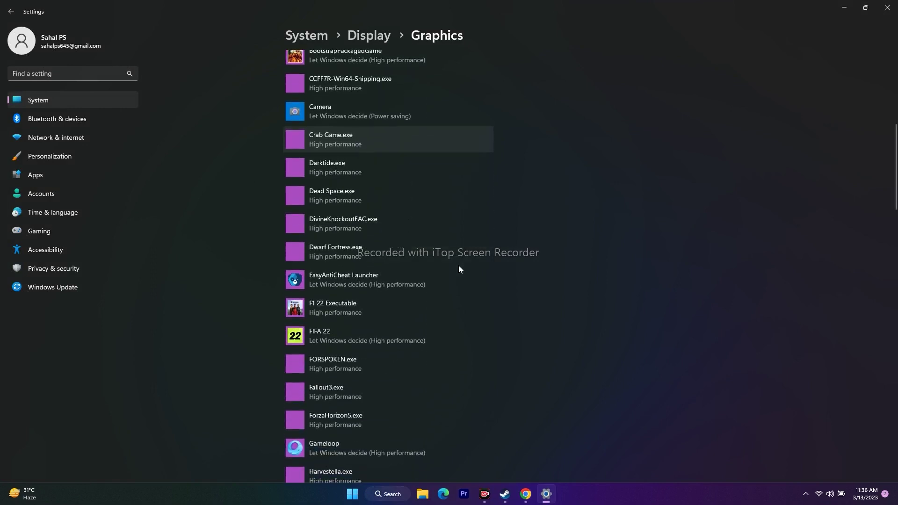
- View FIFA 22's graphics preference options and cancel without saving
click(335, 332)
click(420, 381)
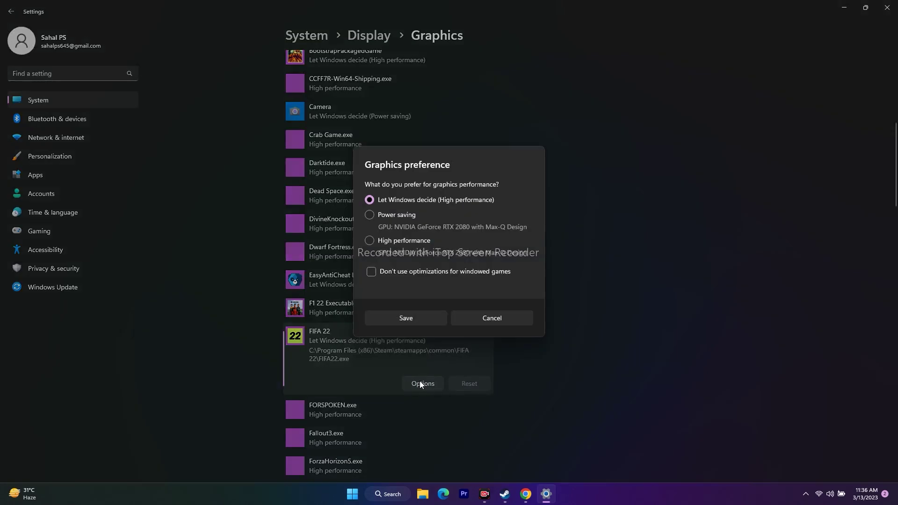
click(489, 316)
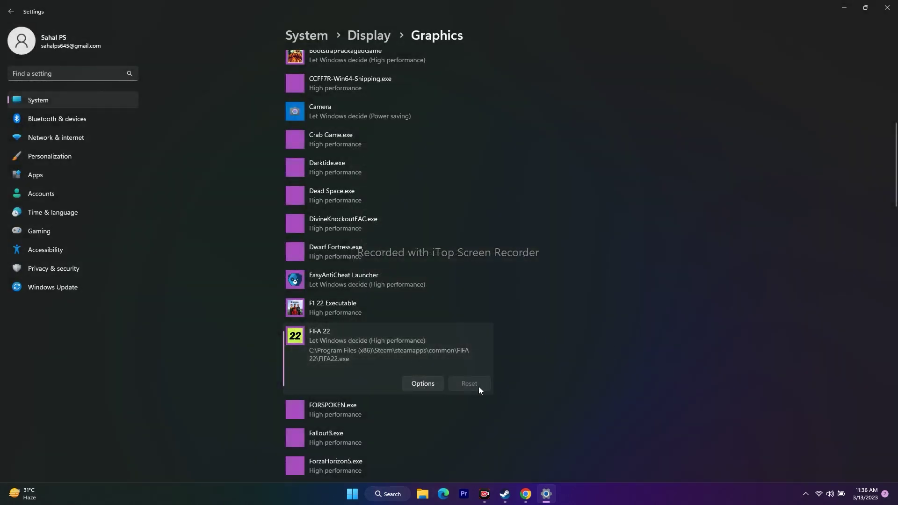
- Start adding a desktop app to the graphics list and browse to Program Files (x86) on the C: drive
scroll(634, 360, up, 7)
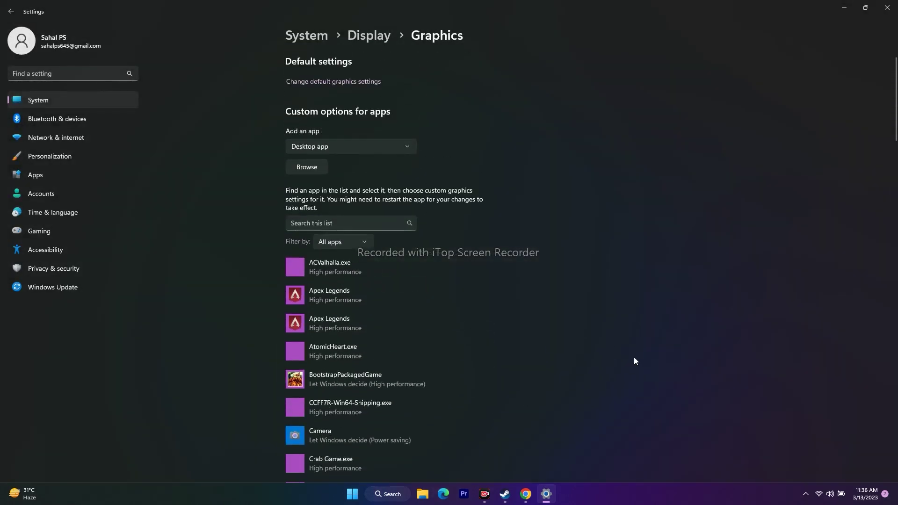
click(313, 168)
click(47, 182)
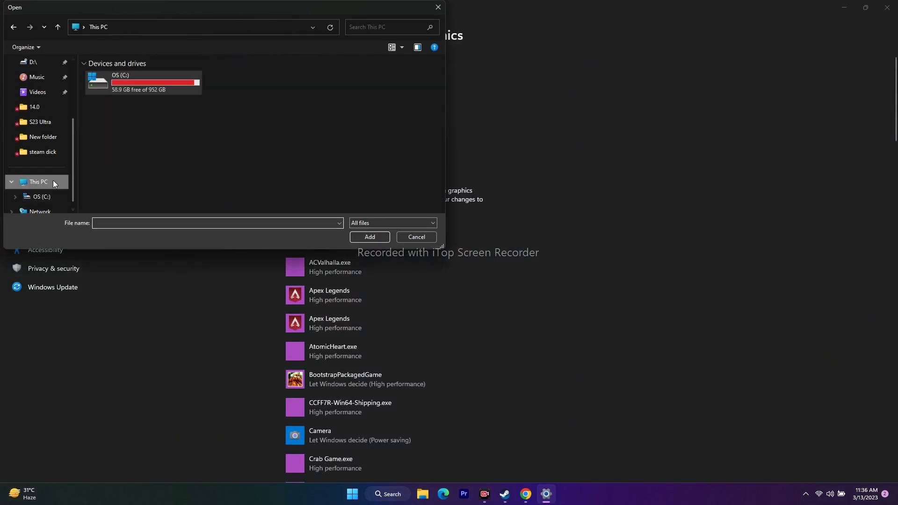
double_click(141, 86)
scroll(167, 164, down, 2)
scroll(168, 164, down, 2)
double_click(151, 148)
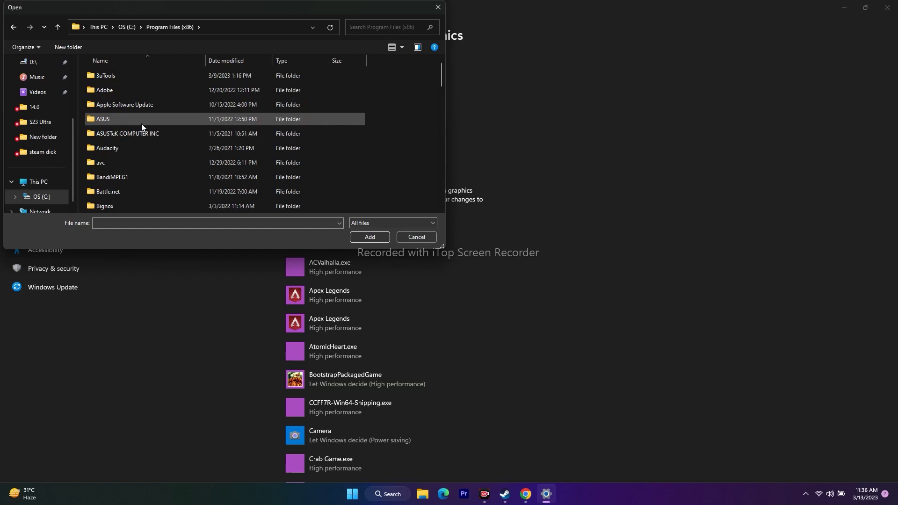
- Browse to Steam\steamapps\common\FIFA 22 and add FIFA22.exe to the custom graphics list
scroll(141, 124, down, 10)
scroll(142, 123, down, 6)
double_click(117, 164)
scroll(130, 123, down, 4)
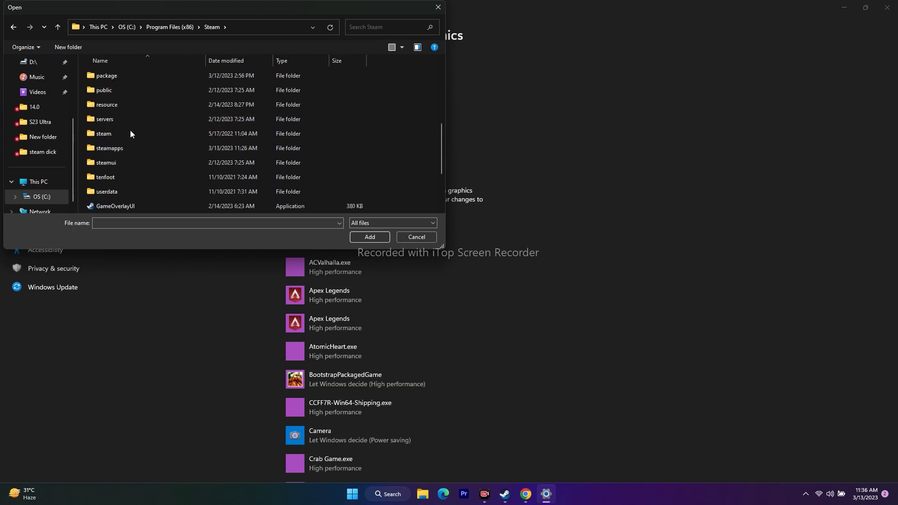
double_click(127, 148)
double_click(125, 76)
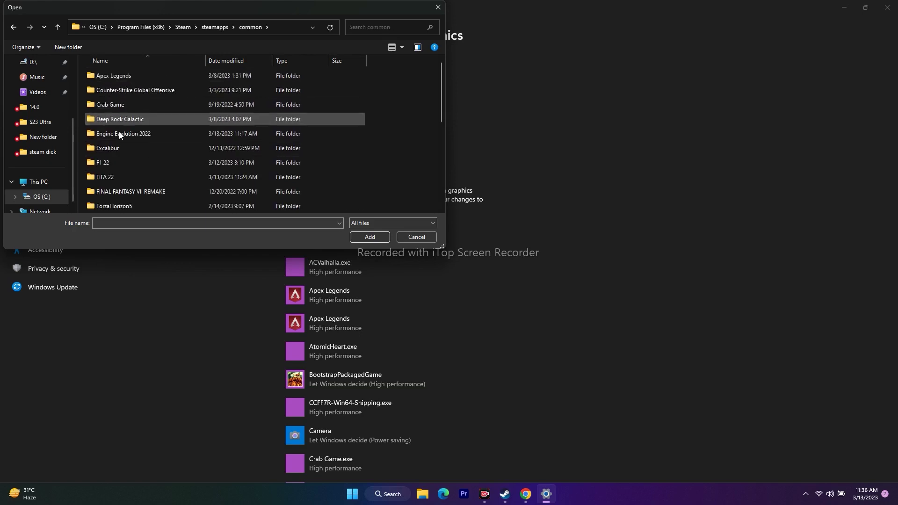
double_click(119, 176)
click(118, 177)
click(360, 237)
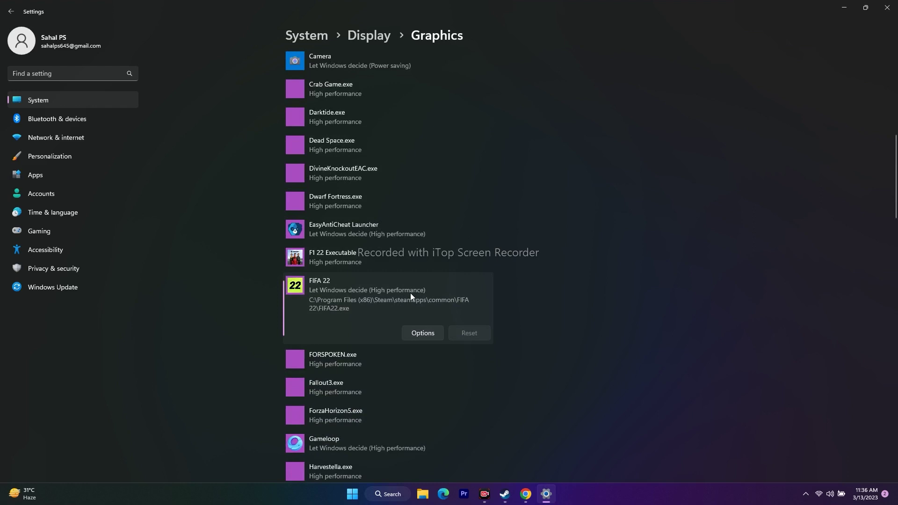
- Set FIFA 22's graphics preference to High performance, save it, and close Settings
click(417, 333)
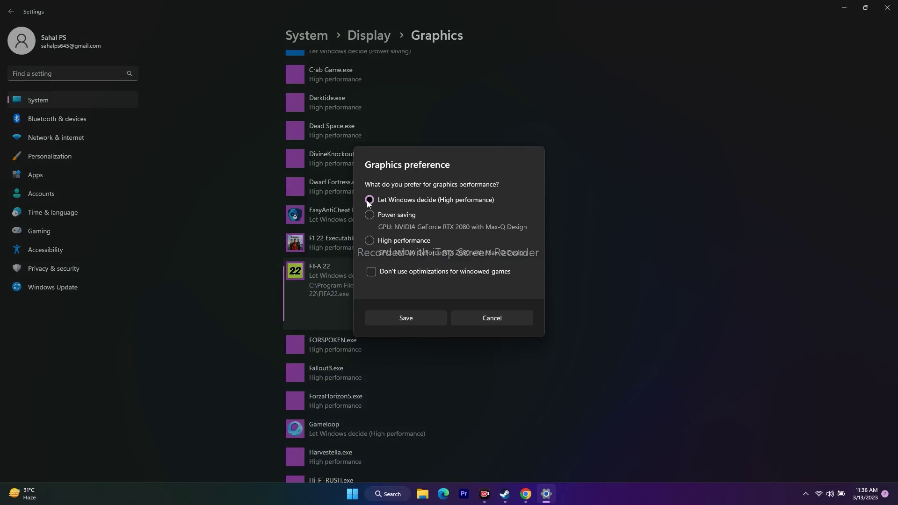
click(372, 240)
click(415, 317)
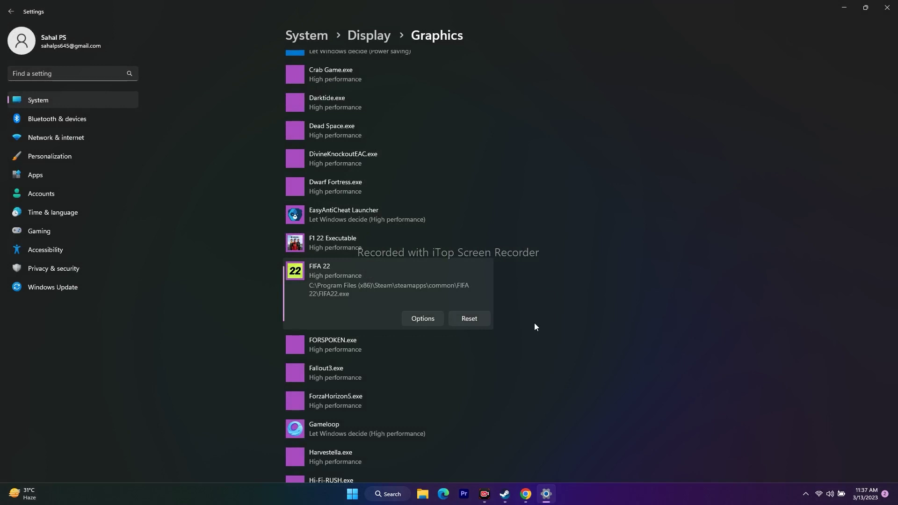
click(888, 9)
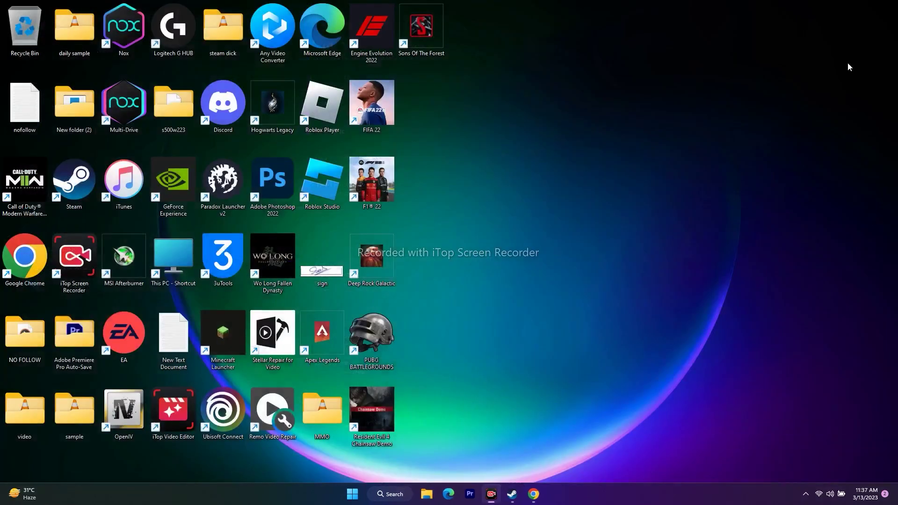
click(520, 494)
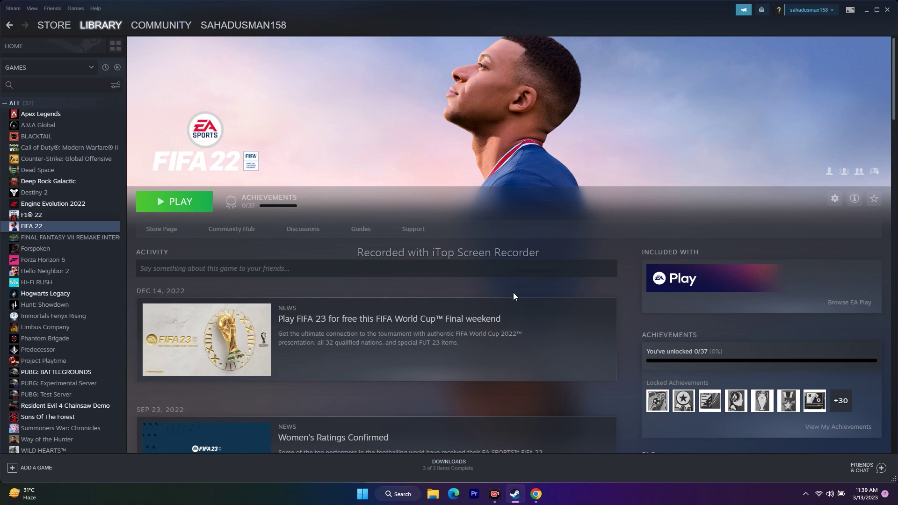
click(867, 10)
- Open the advanced system settings and bring up the Virtual Memory dialog from the advanced performance options
click(401, 496)
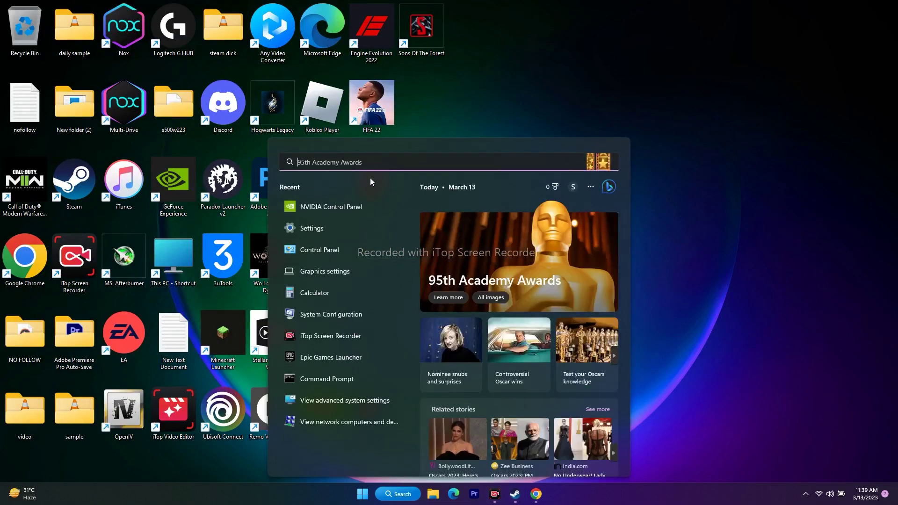
click(353, 402)
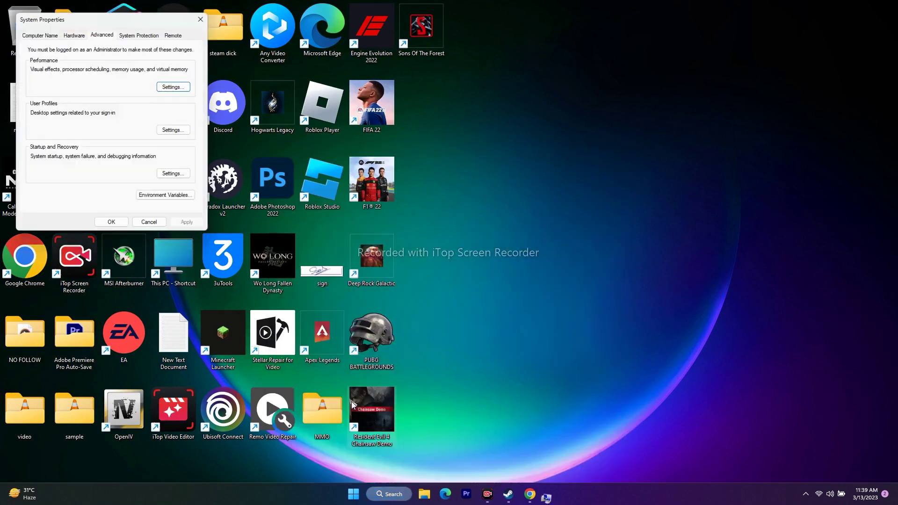
drag(127, 25, 596, 29)
click(649, 91)
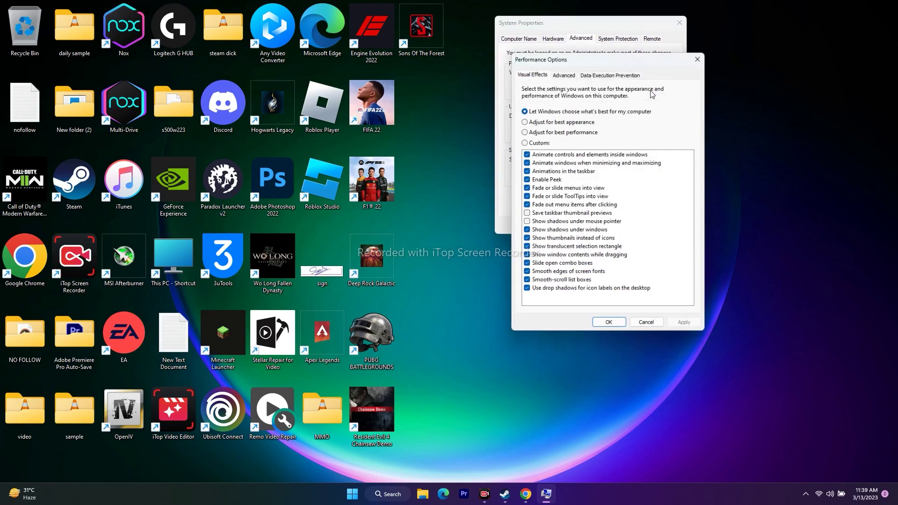
click(562, 77)
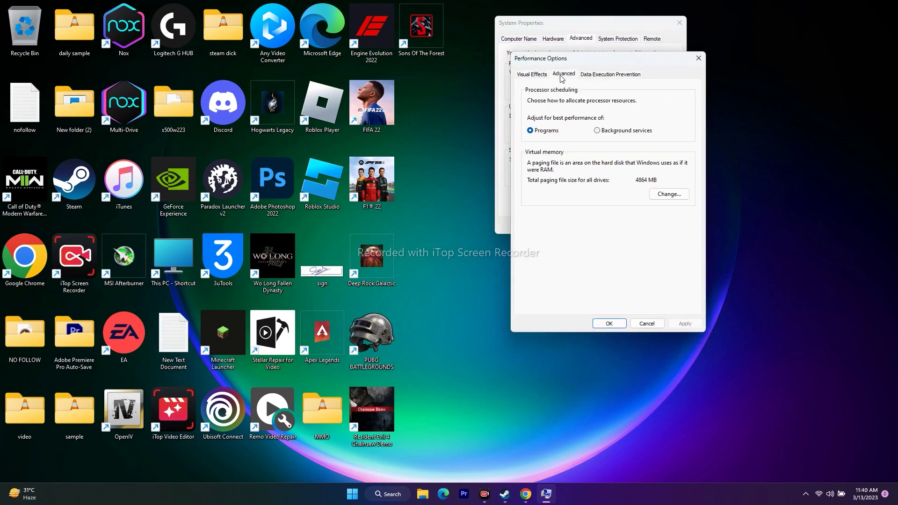
click(668, 194)
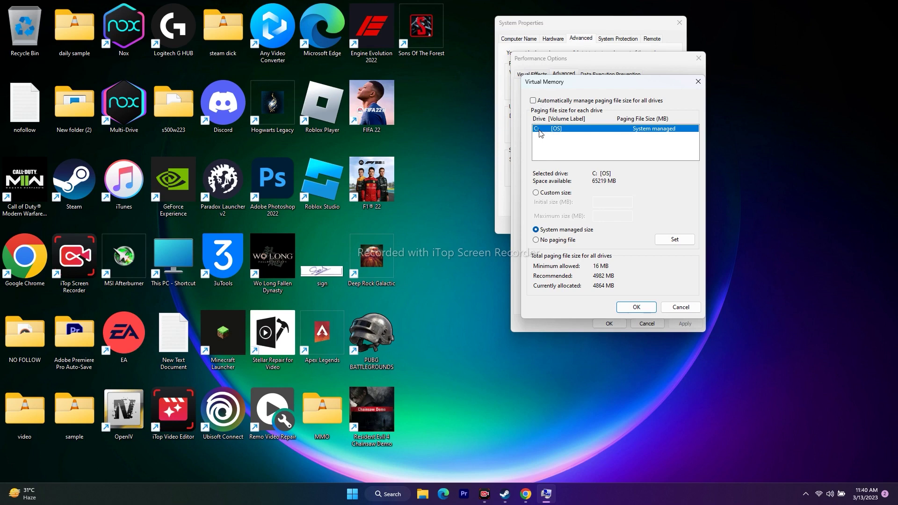
- Keep automatic paging file management off and choose a custom paging file size for the C: drive
click(533, 100)
click(533, 100)
click(536, 193)
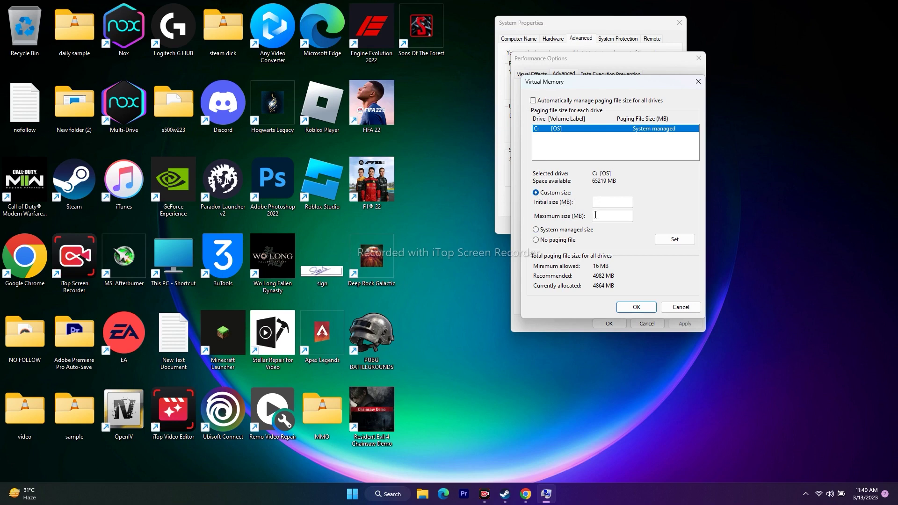
click(602, 215)
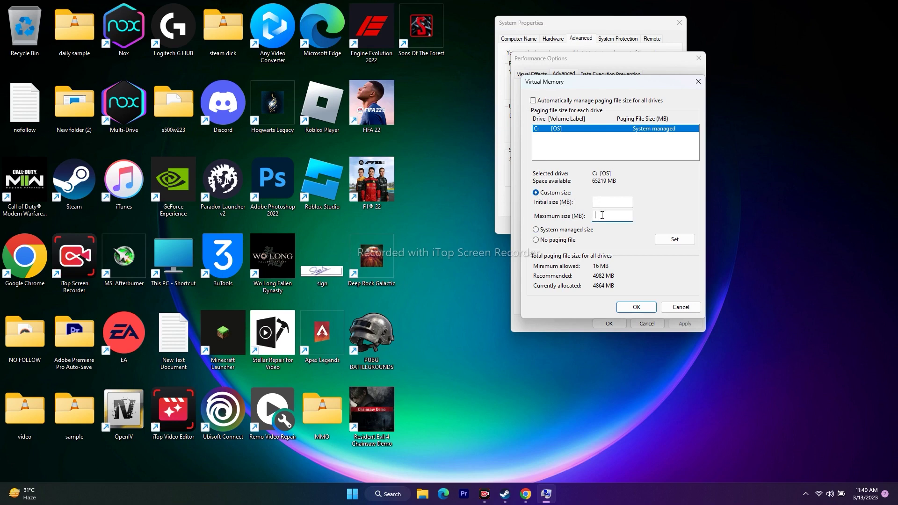
- Open the System About page in Windows Settings and check the installed RAM
click(393, 497)
click(355, 468)
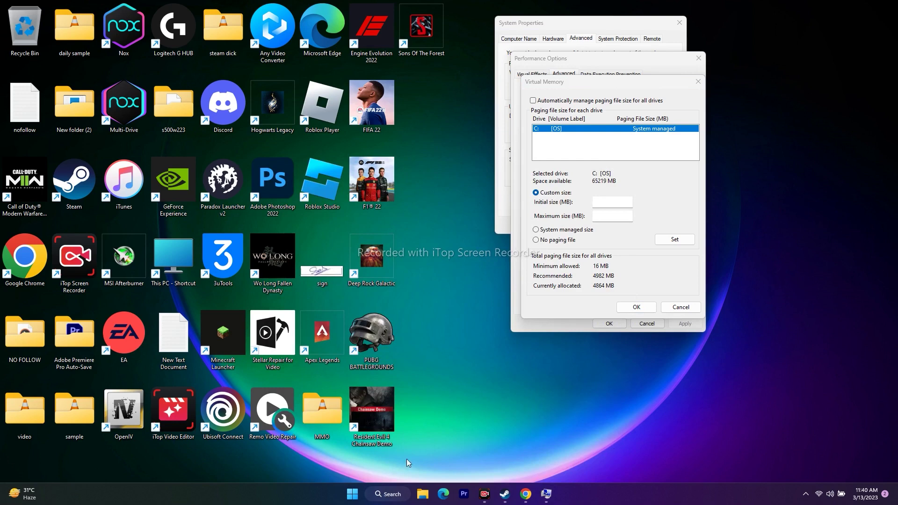
click(388, 497)
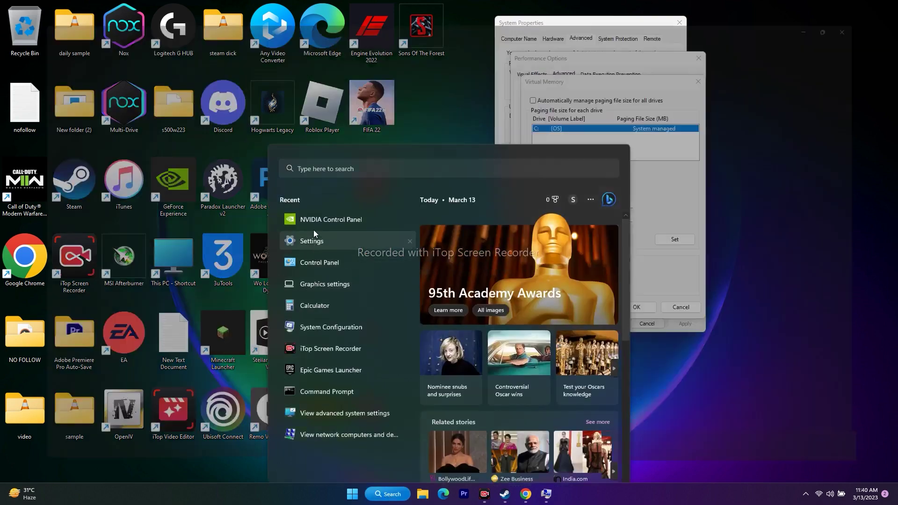
click(313, 234)
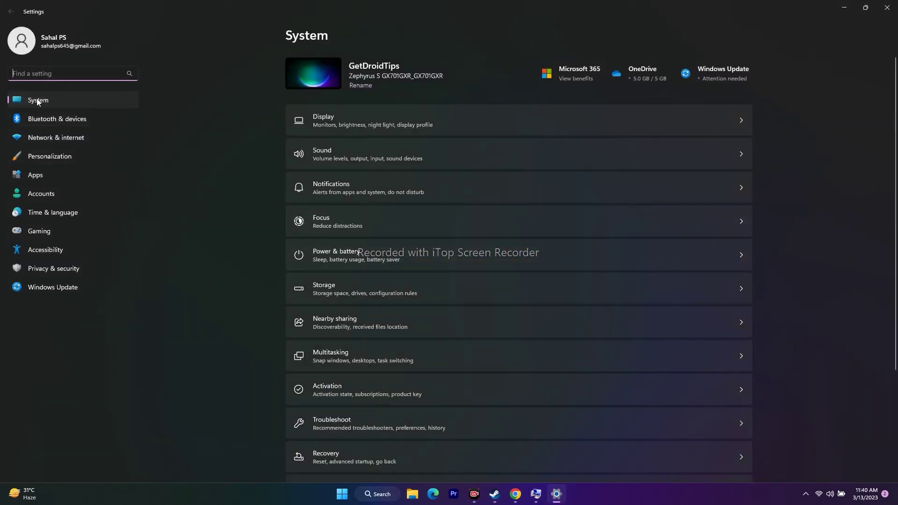
scroll(776, 210, down, 3)
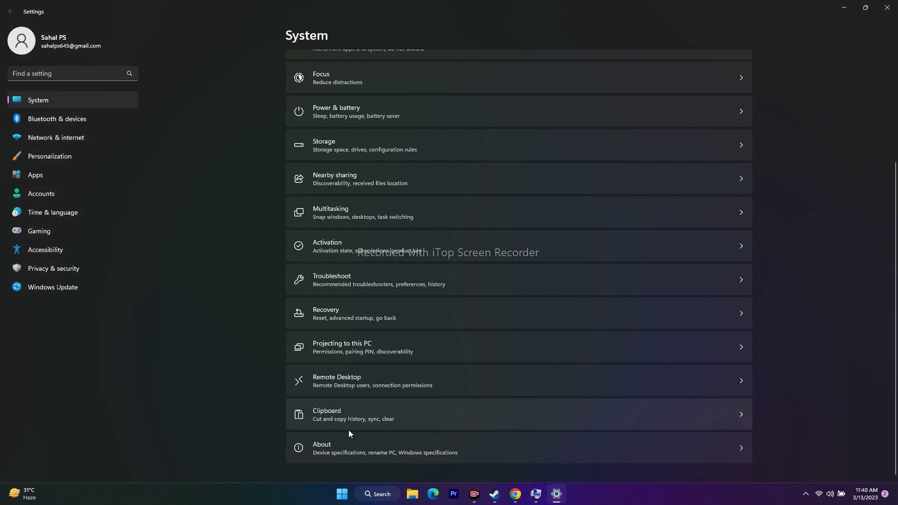
click(326, 443)
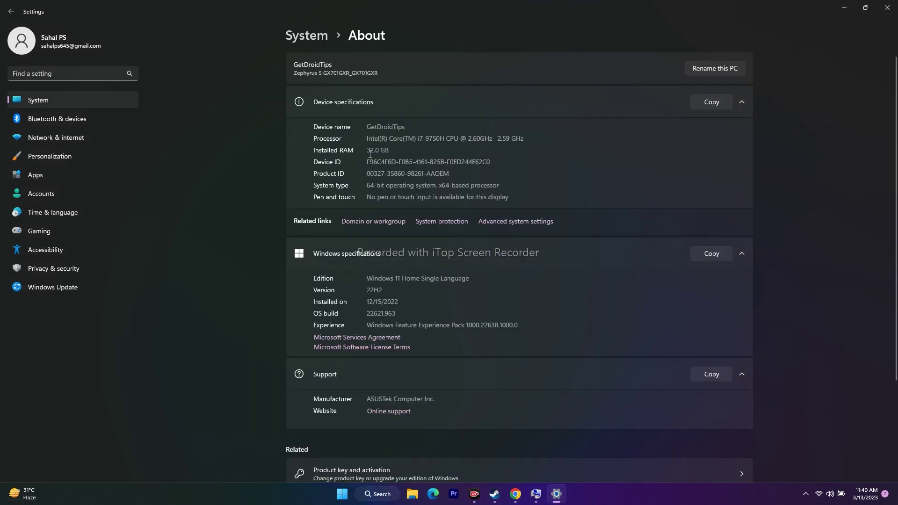
drag(369, 150, 398, 151)
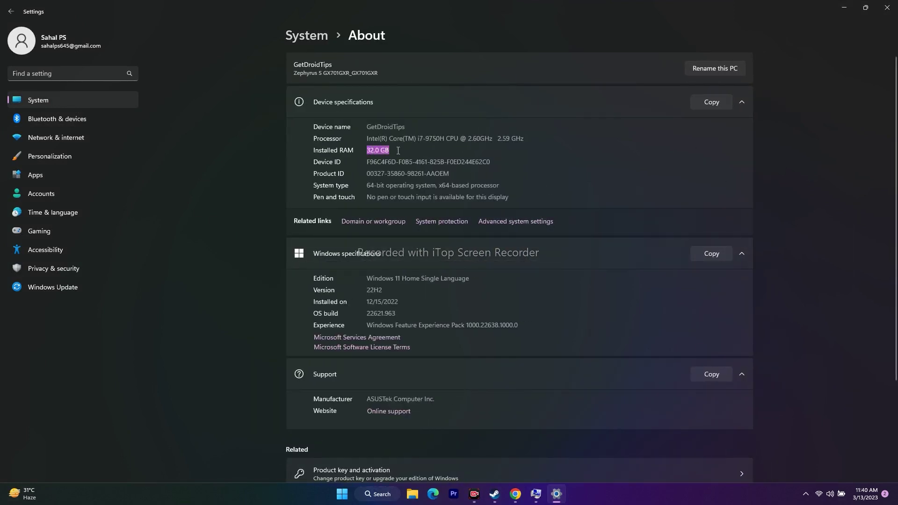
click(393, 149)
drag(391, 150, 364, 150)
click(398, 150)
click(397, 149)
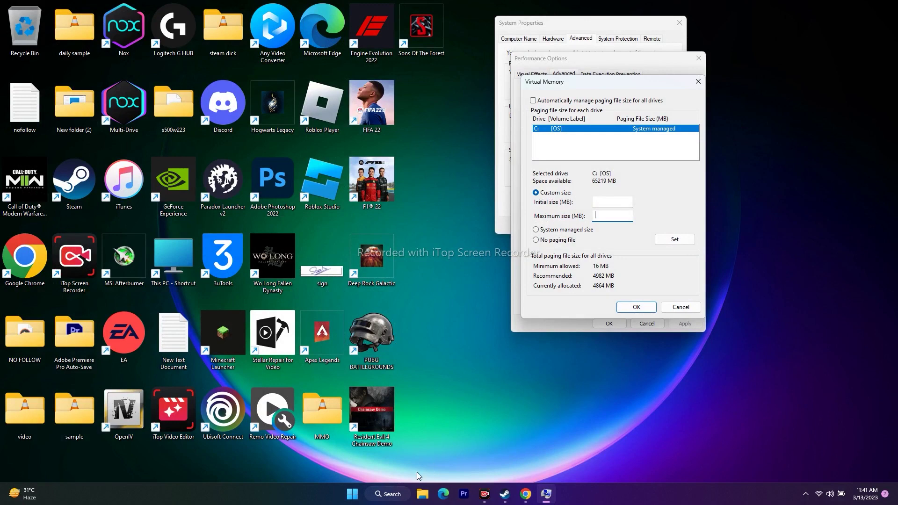
- Open Calculator and multiply 32 by 1024
click(390, 494)
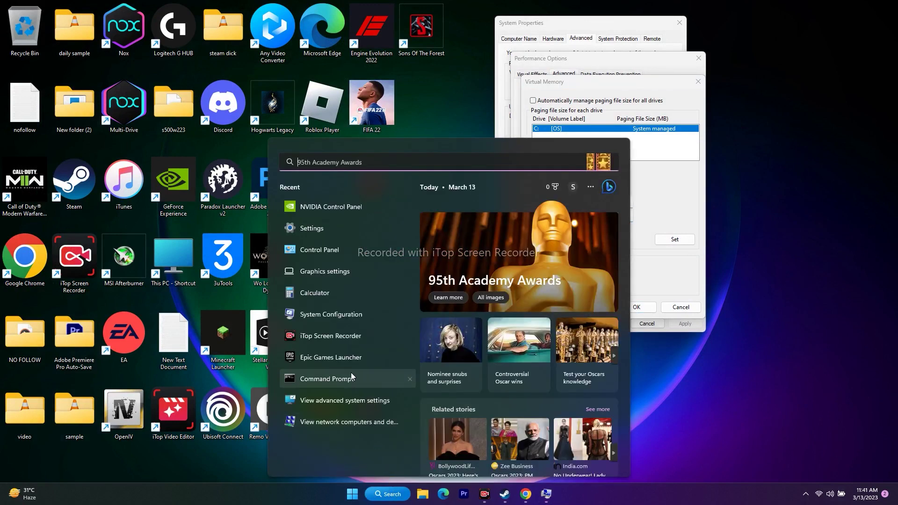
click(322, 287)
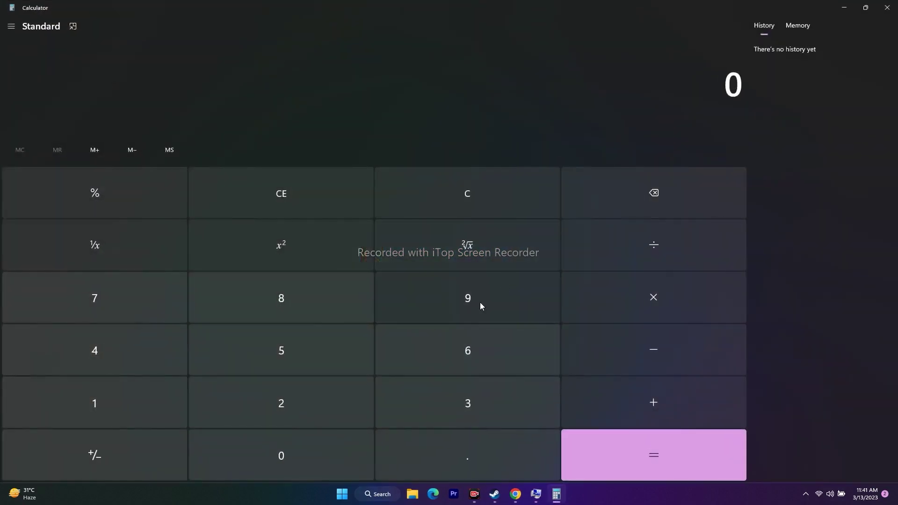
click(449, 410)
click(270, 405)
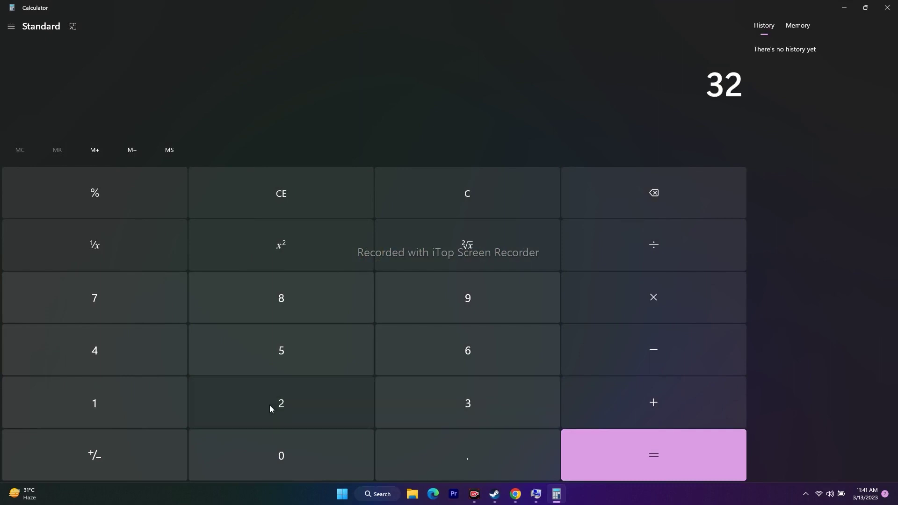
click(628, 296)
click(124, 403)
click(257, 466)
click(269, 402)
click(95, 351)
click(605, 444)
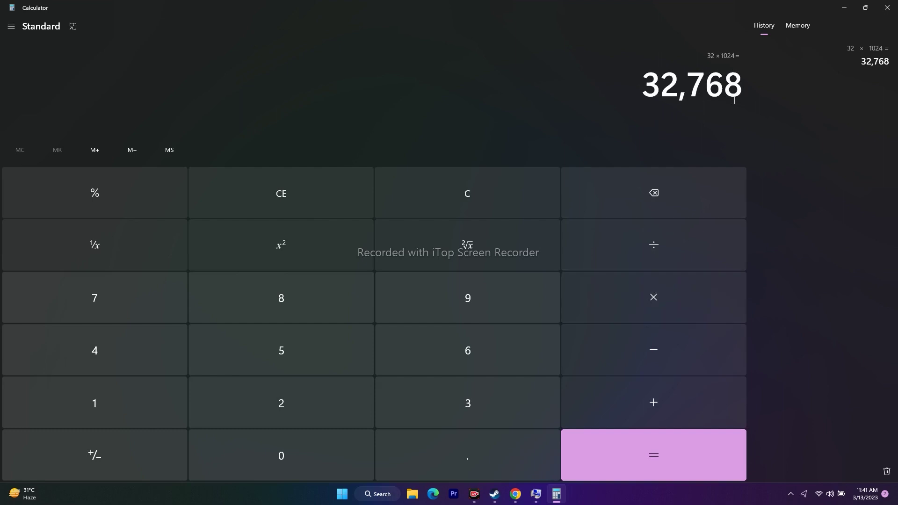
- Multiply the calculated result by 1.5 and copy the answer
click(669, 297)
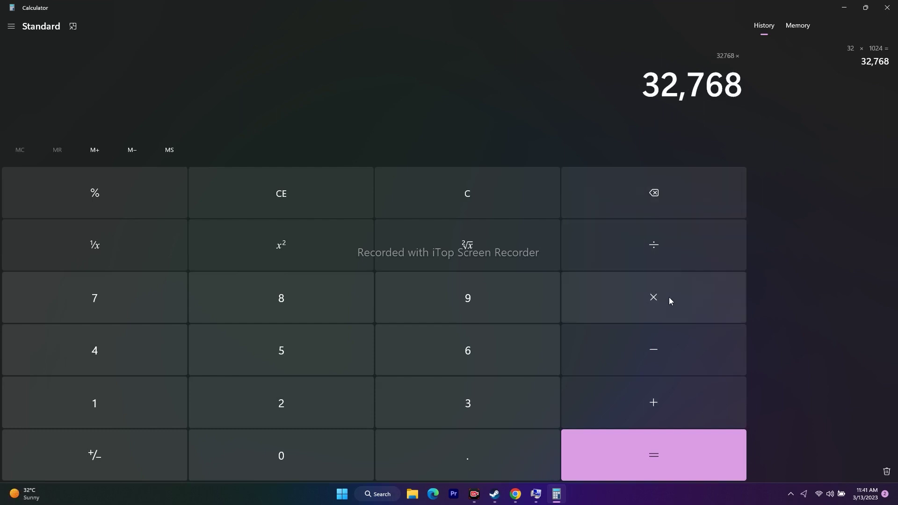
key(1)
key(period)
key(5)
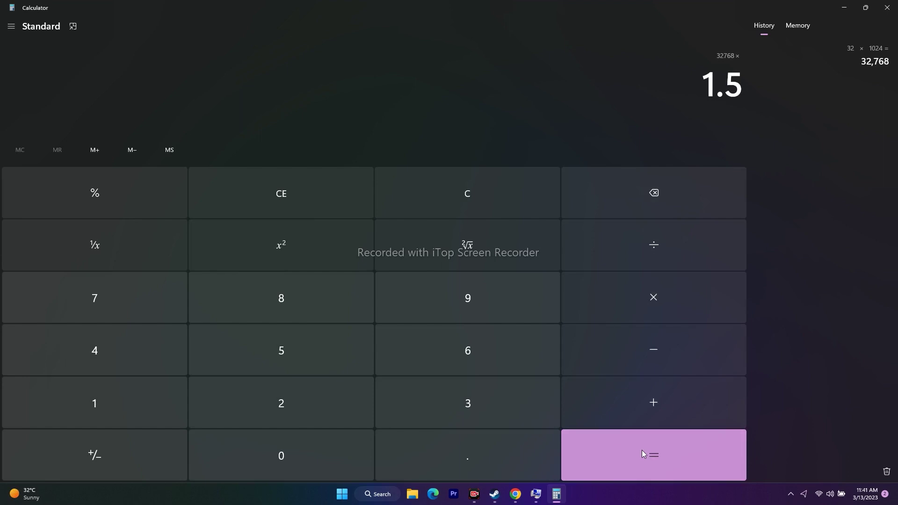
key(Return)
drag(650, 84, 749, 85)
right_click(750, 94)
click(750, 93)
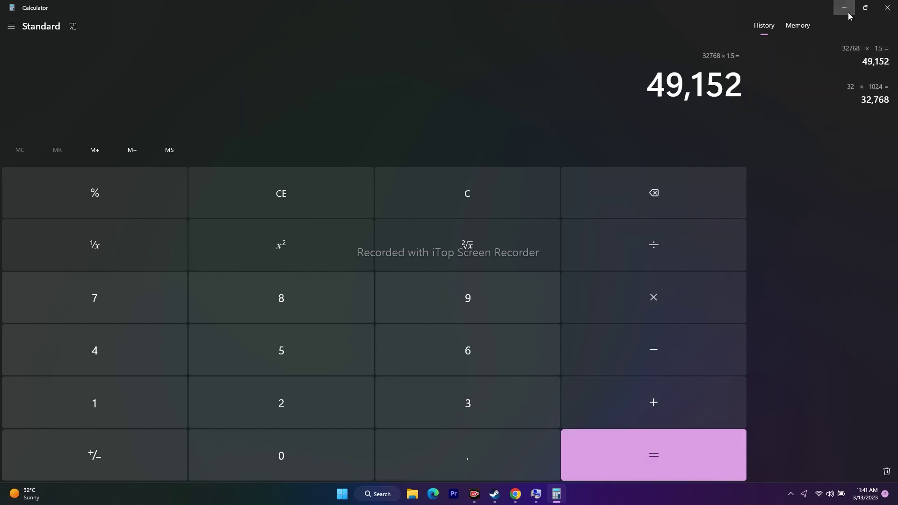
- Return to the Virtual Memory dialog and paste 49,152 MB as the custom initial size
click(844, 8)
right_click(619, 202)
click(641, 242)
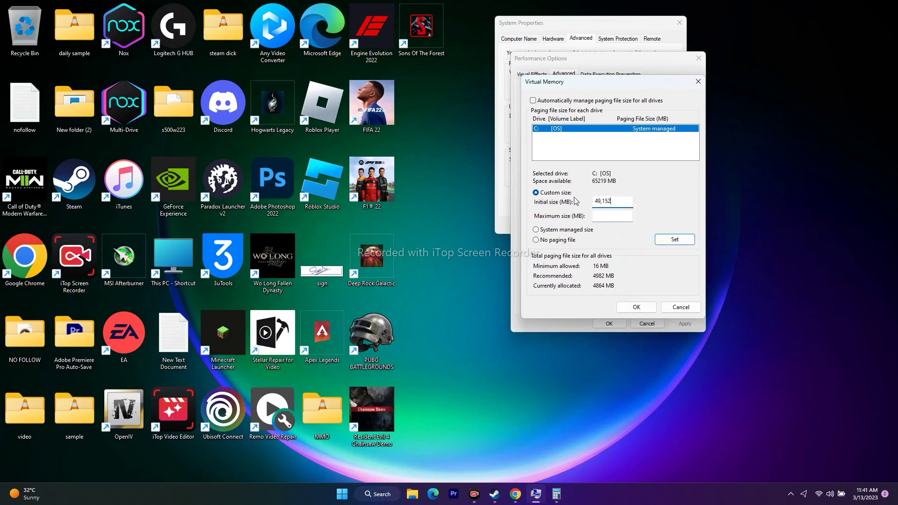
- Bring Calculator back, clear the previous answer and calculate 32 × 1024 for the maximum size
click(602, 218)
click(556, 494)
click(350, 206)
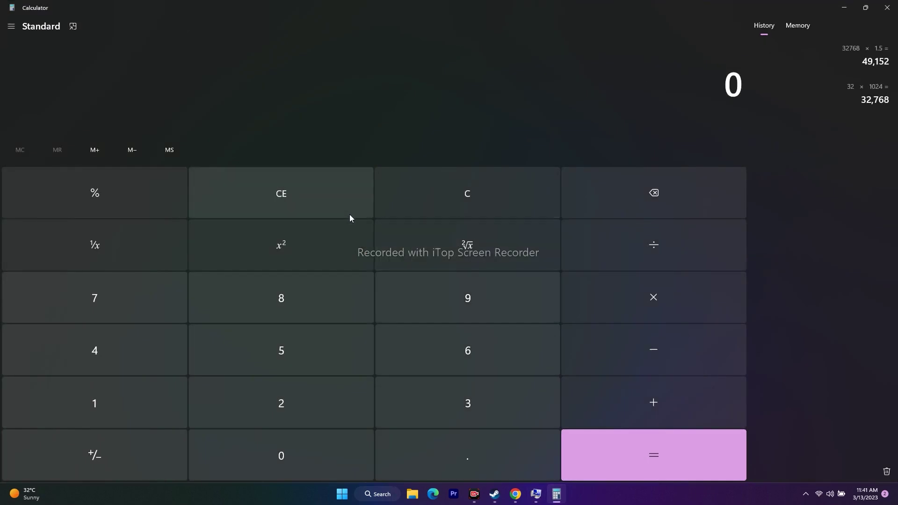
click(431, 409)
click(331, 409)
click(626, 308)
click(154, 408)
click(220, 448)
click(199, 407)
click(136, 346)
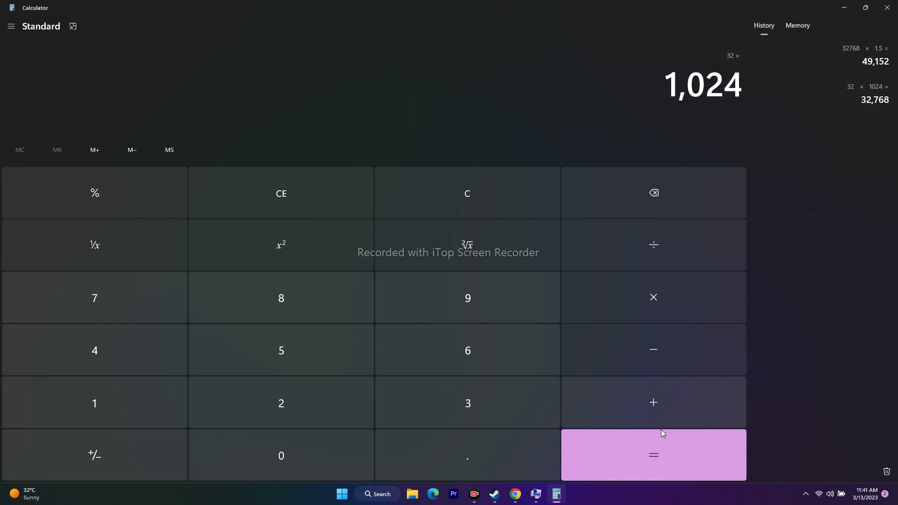
click(648, 459)
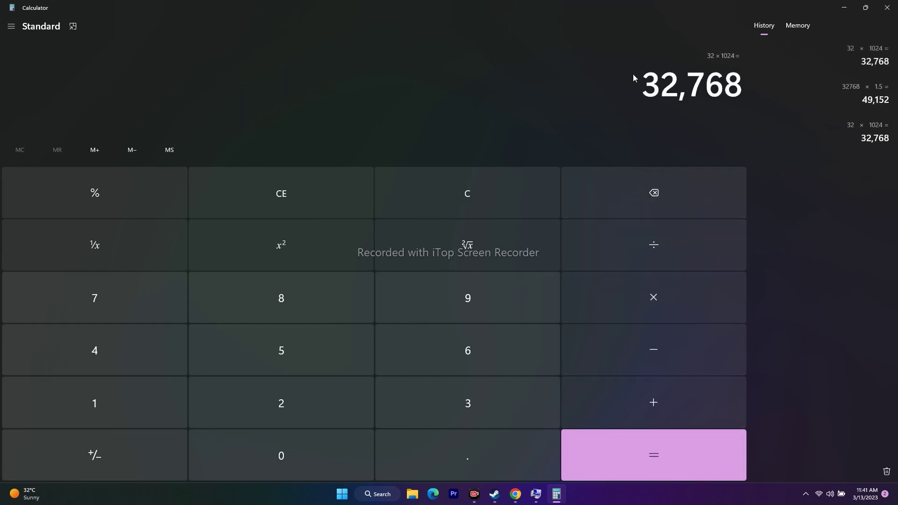
- Multiply the calculated result by 3 and copy the answer
click(652, 298)
click(516, 423)
click(580, 442)
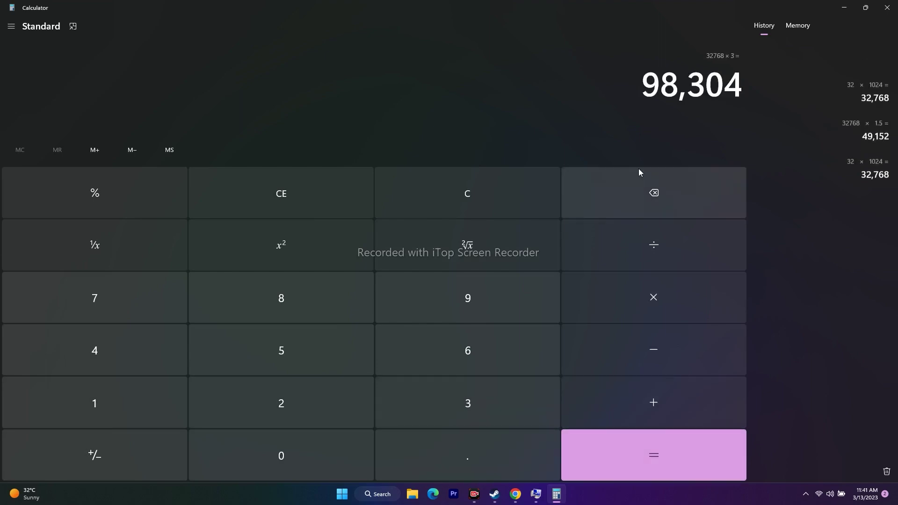
drag(645, 84, 771, 88)
right_click(737, 86)
click(760, 98)
- Return to the Virtual Memory dialog and paste 98,304 MB as the custom maximum size
click(844, 8)
right_click(602, 216)
click(627, 258)
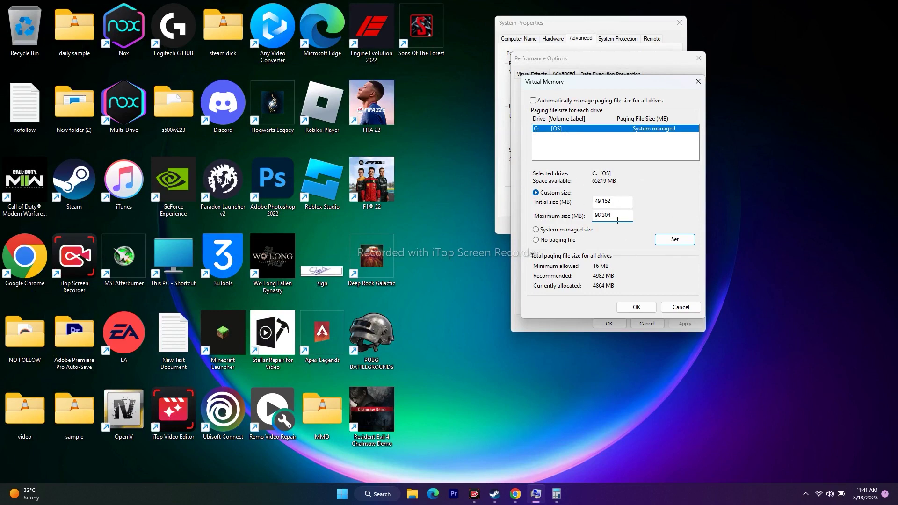
- Close the Virtual Memory dialog, the Performance Options and the System Properties window
click(649, 312)
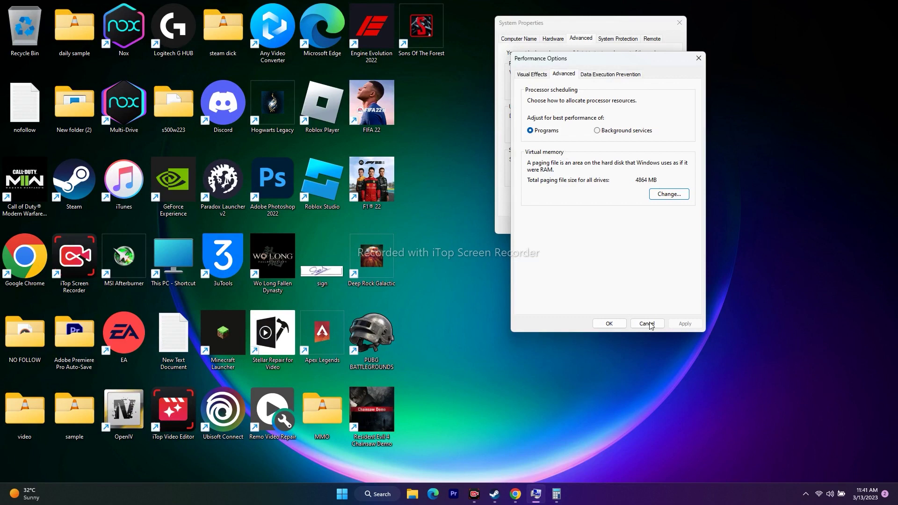
click(647, 323)
click(679, 24)
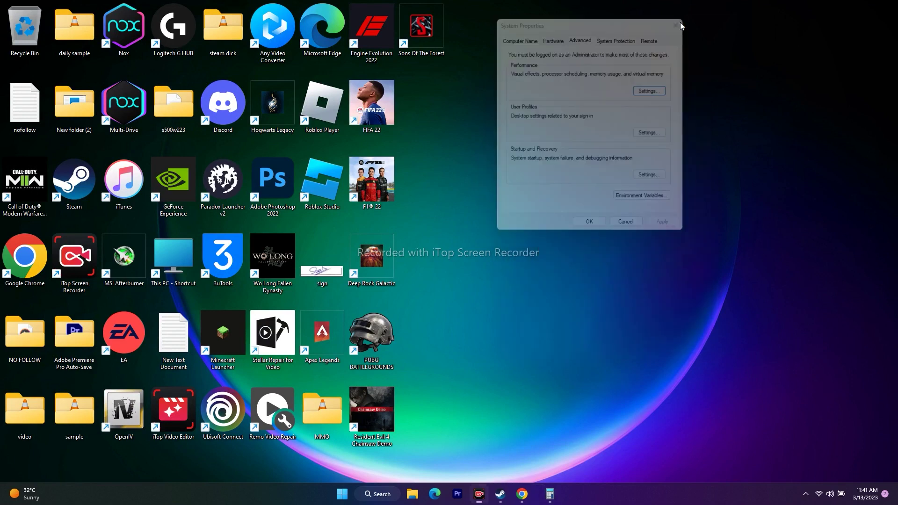
click(500, 494)
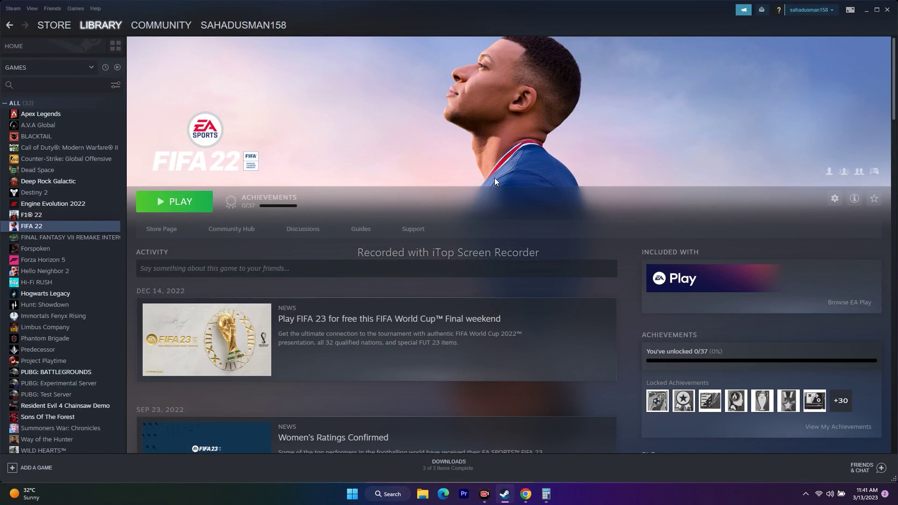
click(869, 12)
- Open Windows Update in Settings, review the pending updates and install options, and close Settings
click(389, 495)
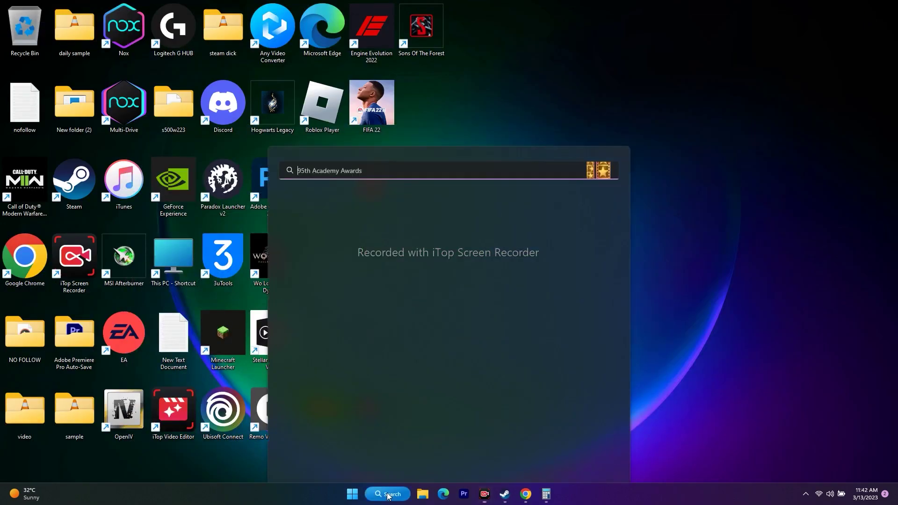
click(322, 225)
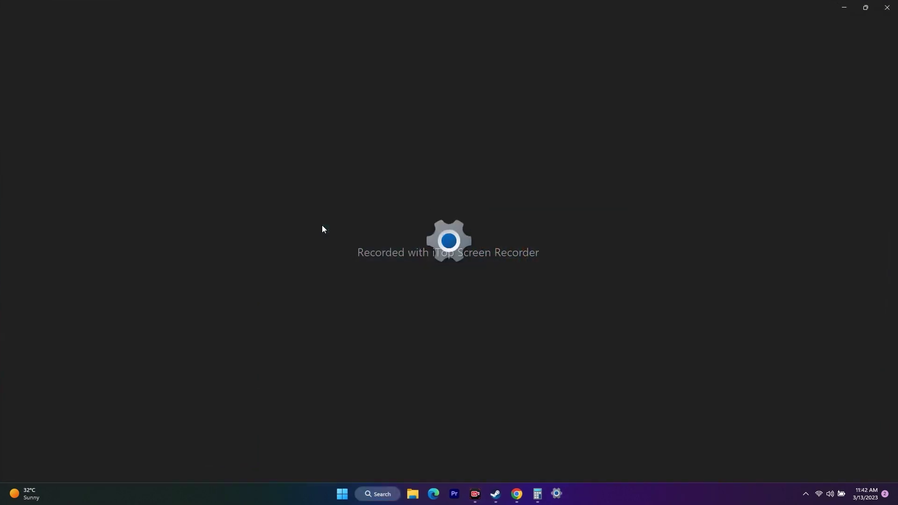
click(40, 289)
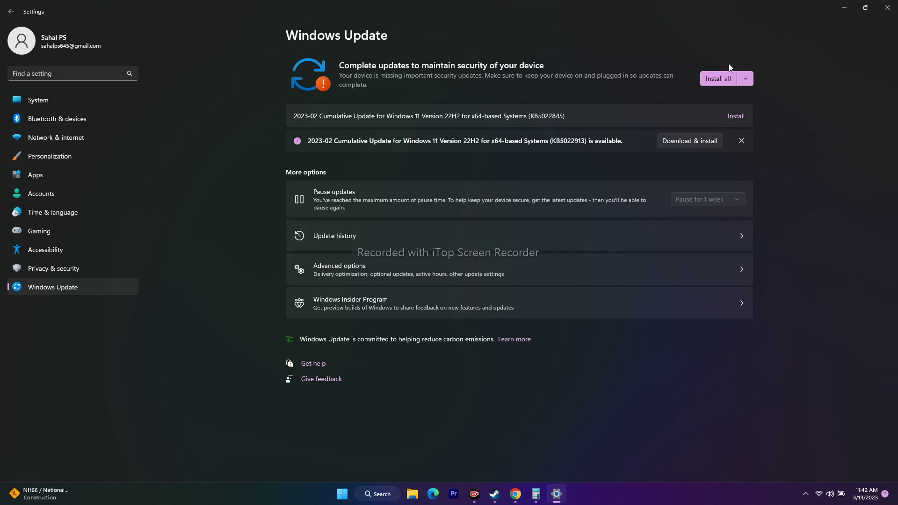
click(747, 80)
click(810, 127)
click(887, 8)
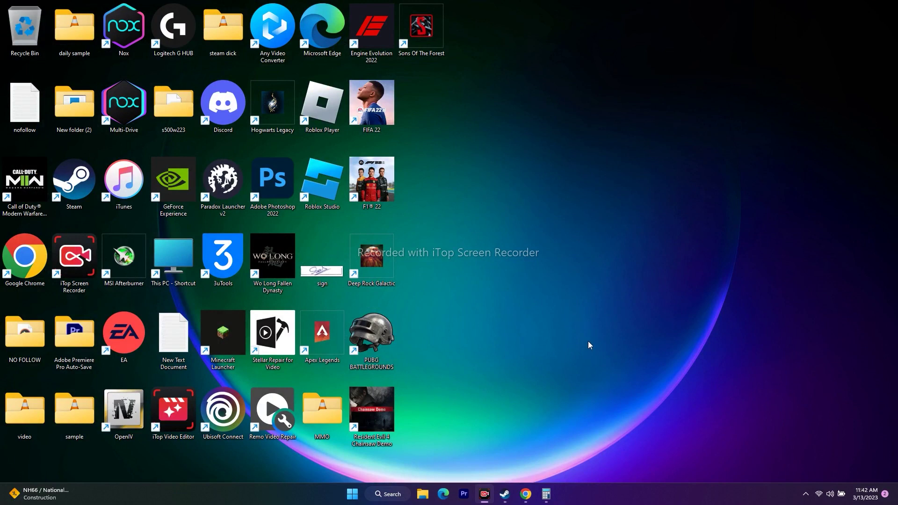
- Switch to Steam, view the Manage options for FIFA 22 in the library, and minimize the window
click(505, 494)
right_click(38, 230)
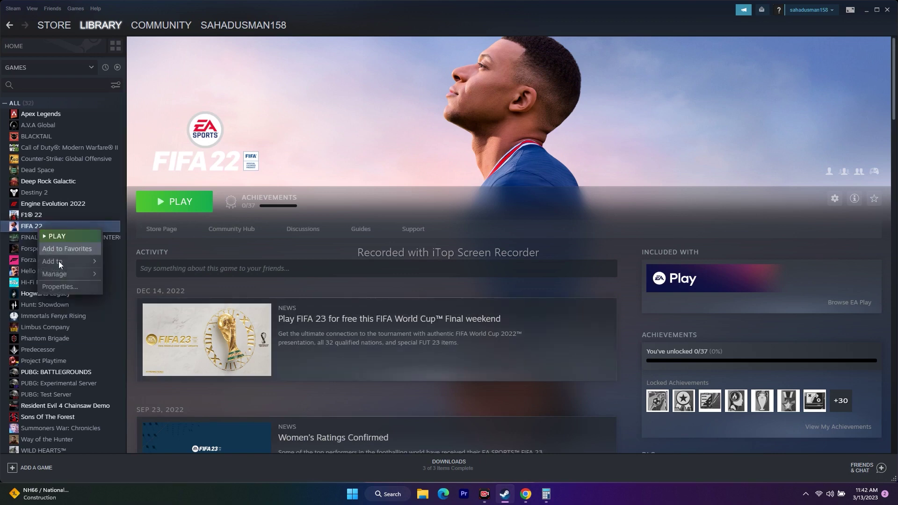
mouse_move(57, 274)
click(129, 371)
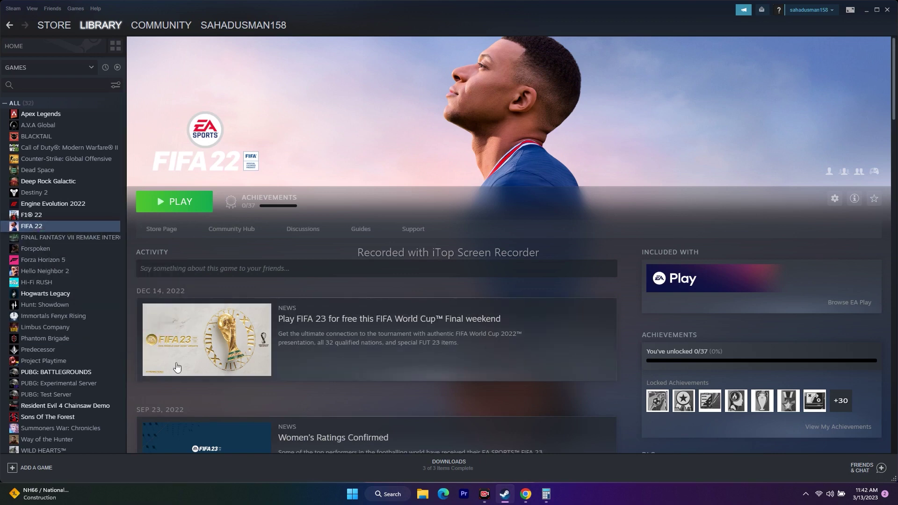
click(864, 12)
- Open This PC in File Explorer, check the free space on the C: drive, and close the window
click(422, 494)
click(35, 300)
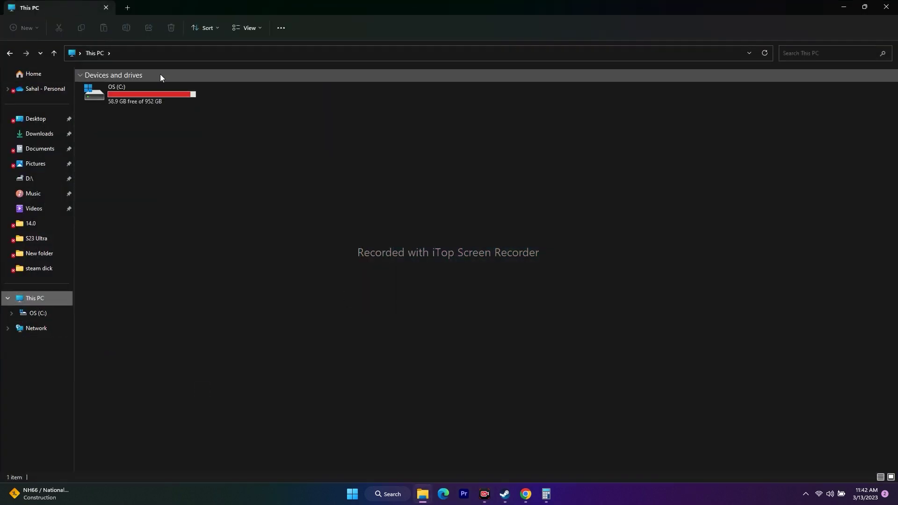
mouse_move(132, 95)
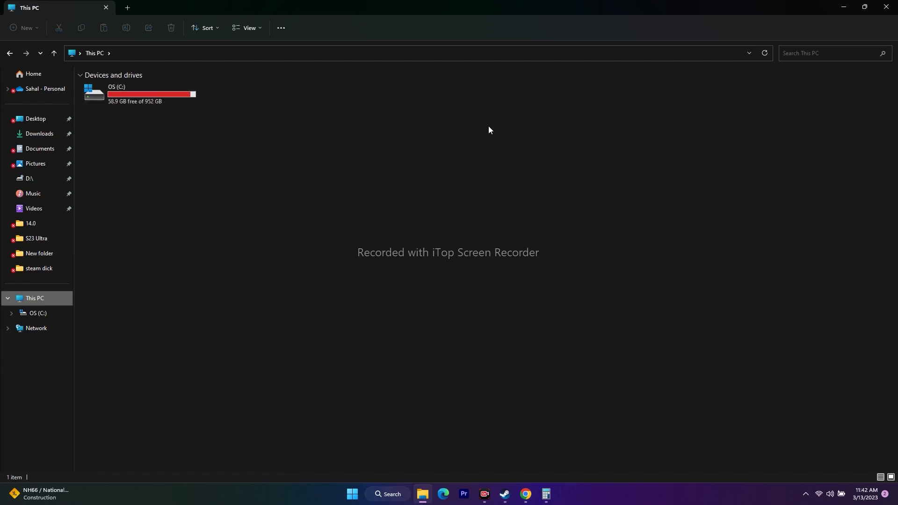
click(887, 7)
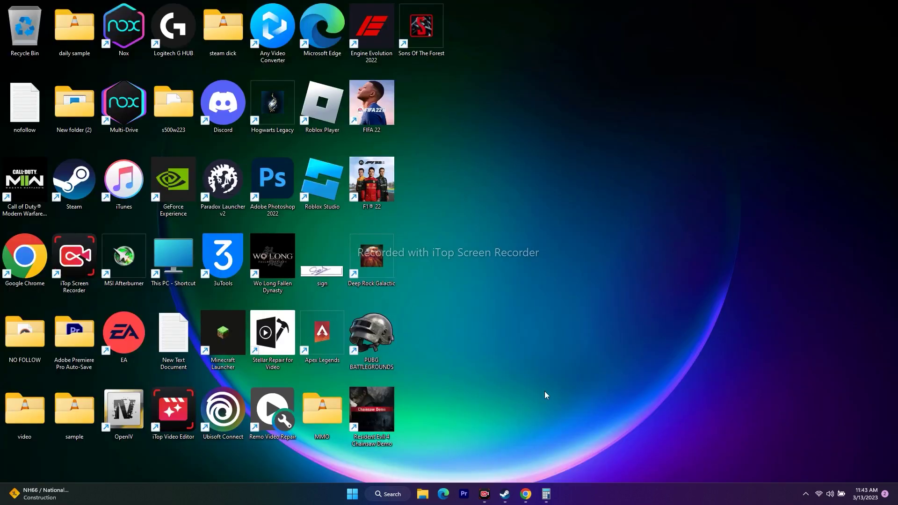
- Switch to the incognito Chrome window and load google.com in the Microsoft Learn tab
mouse_move(525, 492)
click(581, 439)
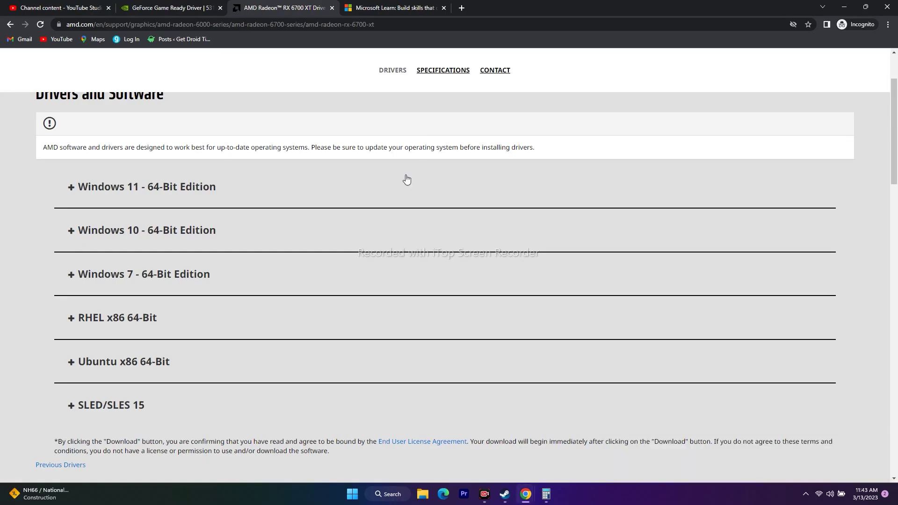
key(ctrl+Tab)
click(155, 20)
key(BackSpace)
text(g)
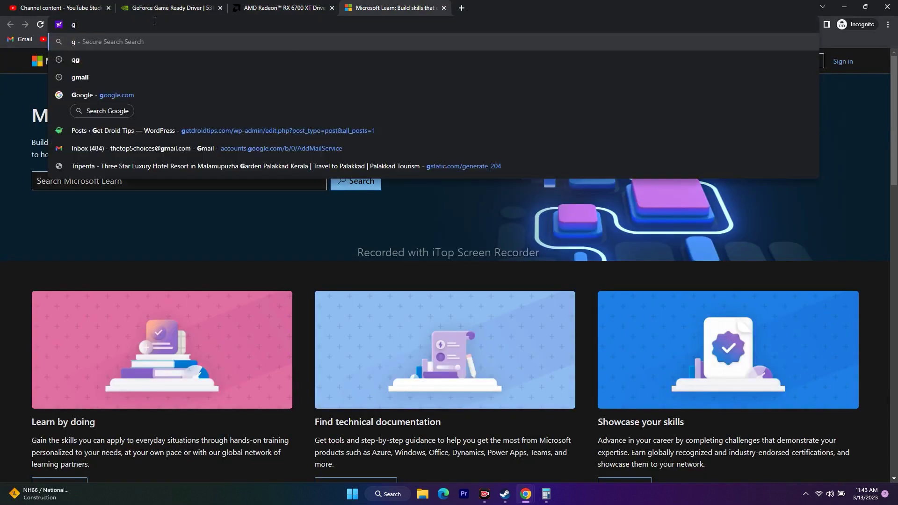
text(oogle)
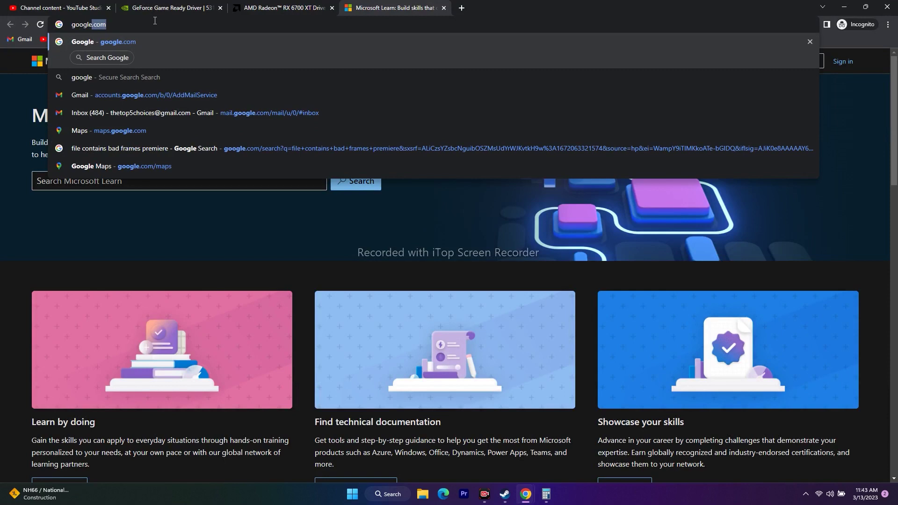
key(Return)
- Search for "microsoft visual c++ download", open Microsoft's latest supported Redistributable downloads page, view its download table and minimize Chrome
text(micr)
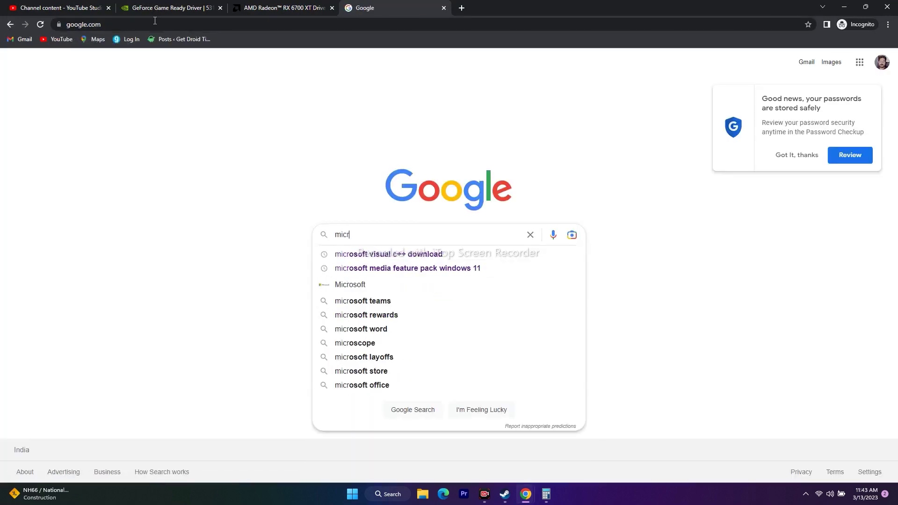
key(Down)
key(Return)
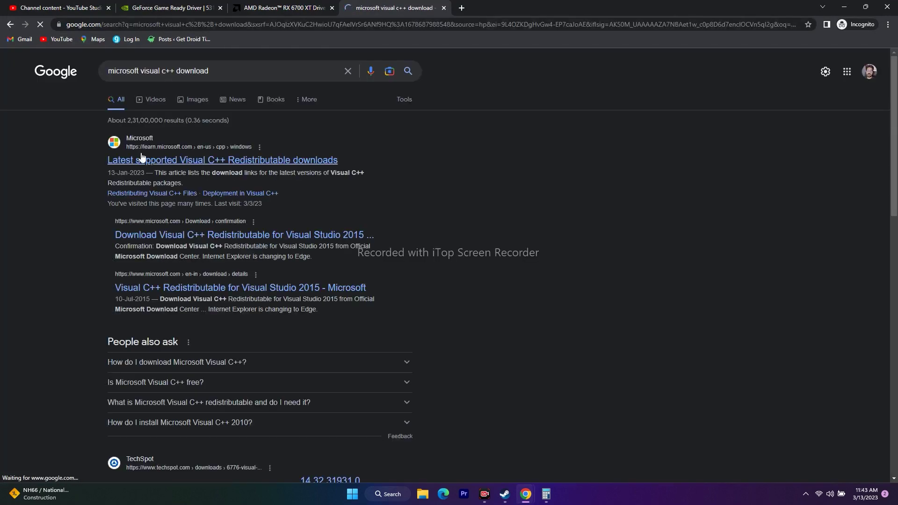
click(217, 160)
scroll(701, 234, down, 2)
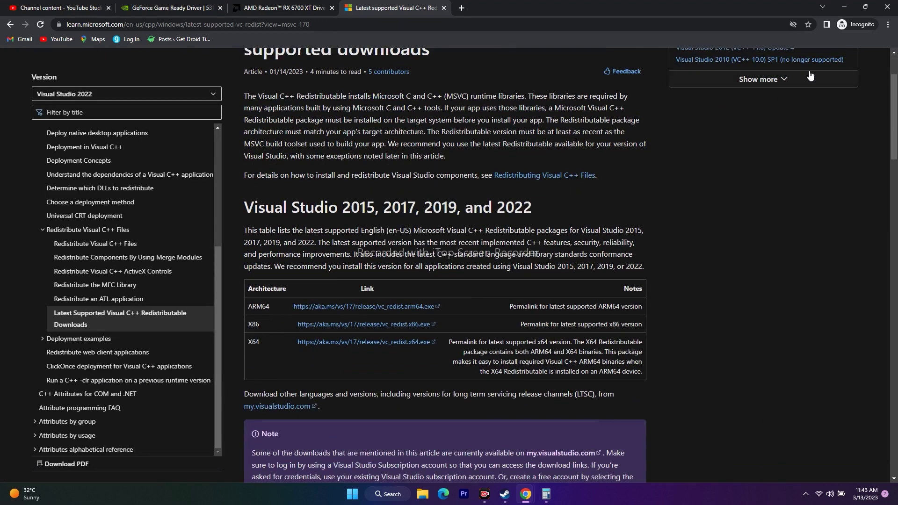
click(846, 10)
- Open the System About page in Windows Settings, check the system type, and close Settings
click(397, 499)
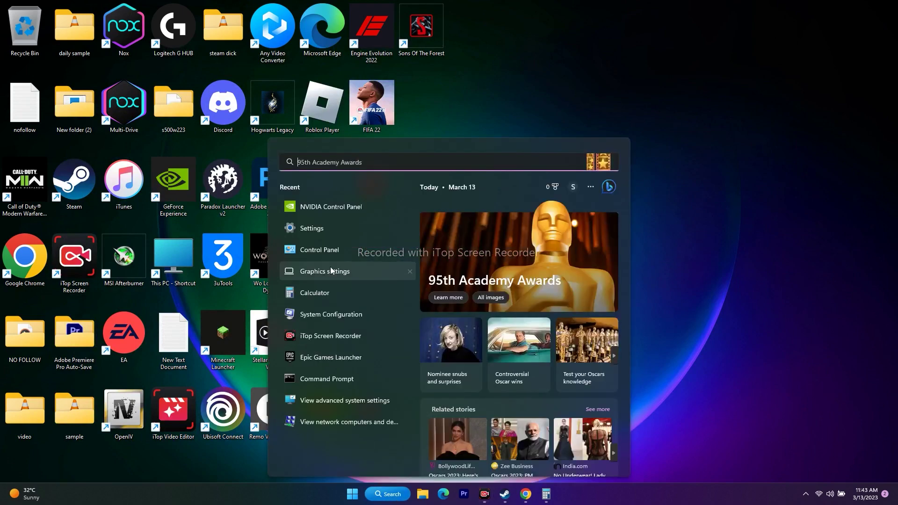
click(323, 229)
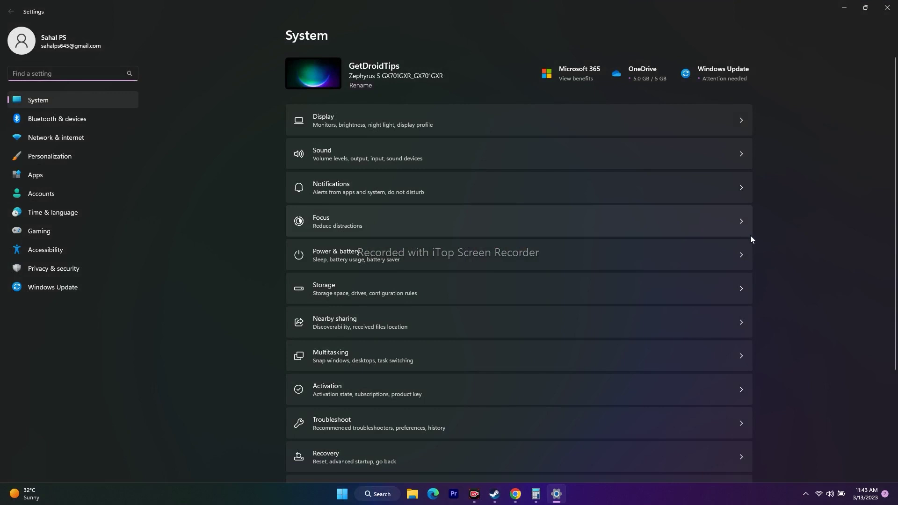
scroll(749, 237, down, 3)
click(352, 443)
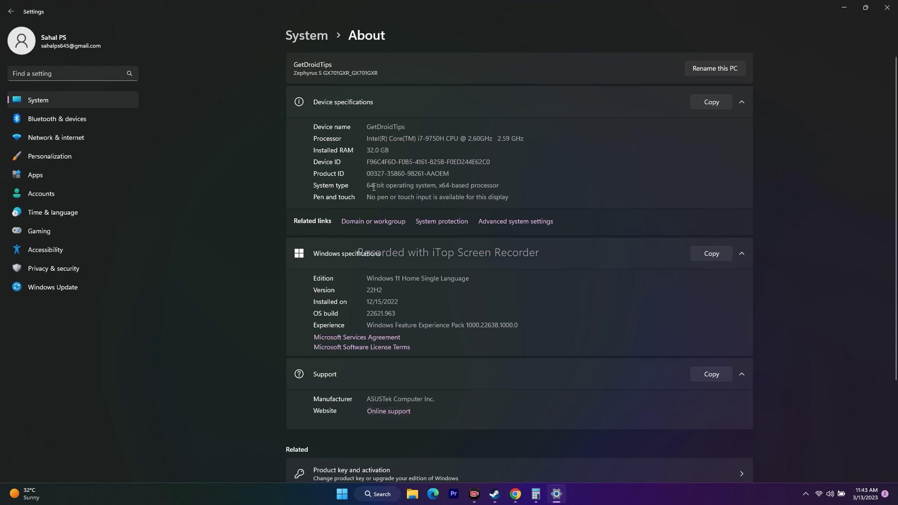
mouse_move(368, 186)
mouse_down()
mouse_move(491, 186)
mouse_move(351, 186)
mouse_up()
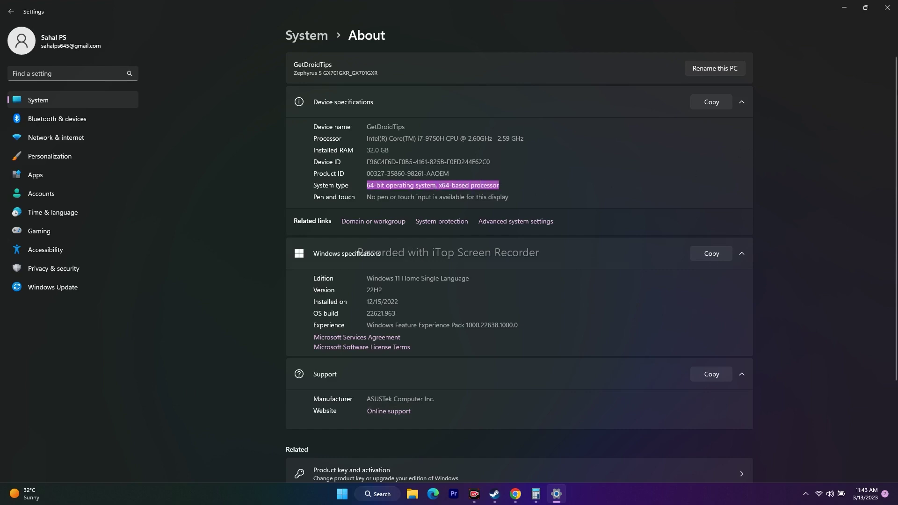
click(888, 8)
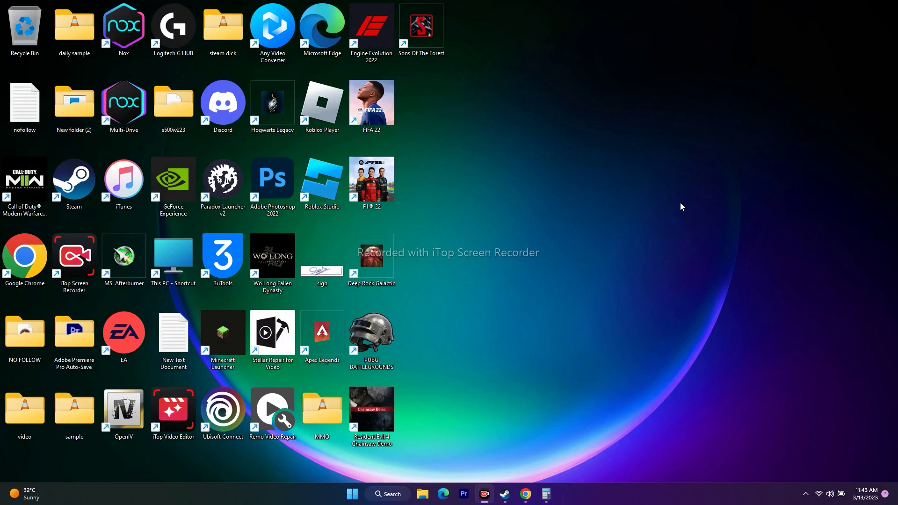
- Return to the Visual C++ Redistributable page in Chrome, review the download links by architecture, and minimize the browser
mouse_move(526, 494)
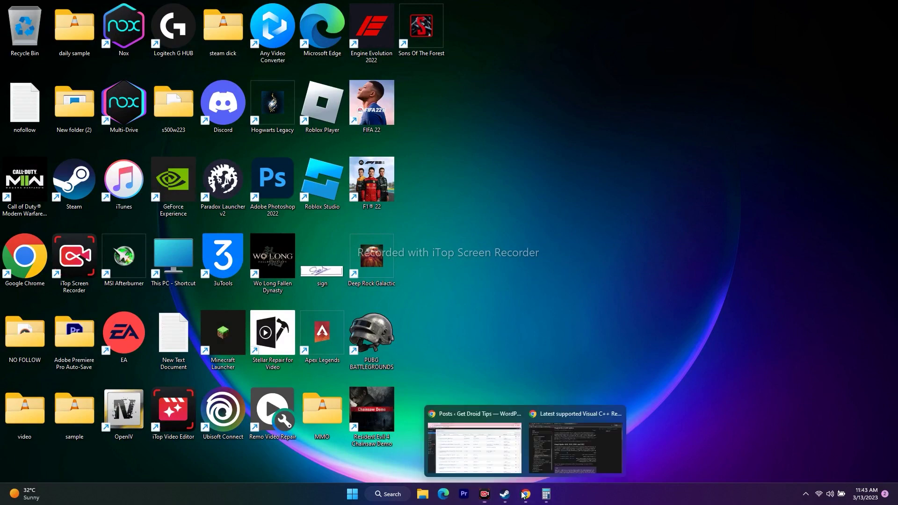
click(575, 444)
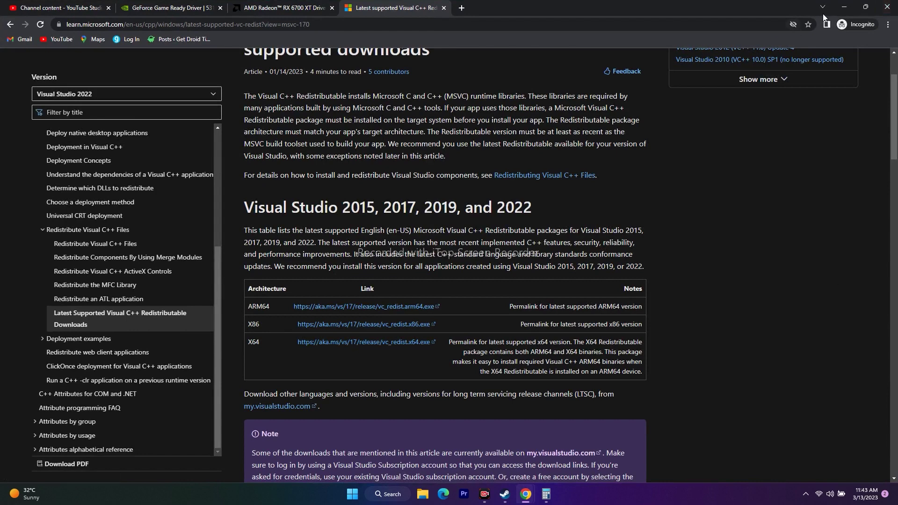
click(844, 7)
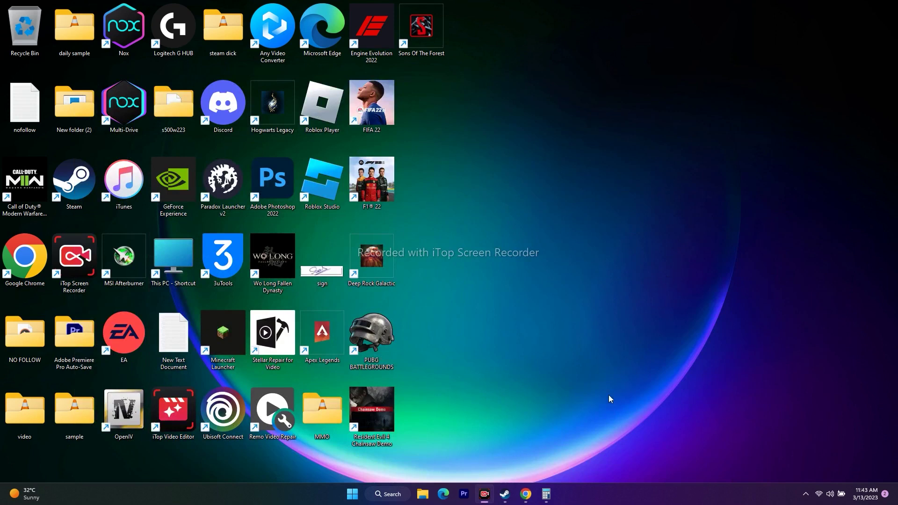
- Switch to FIFA 22's library page in Steam
click(504, 494)
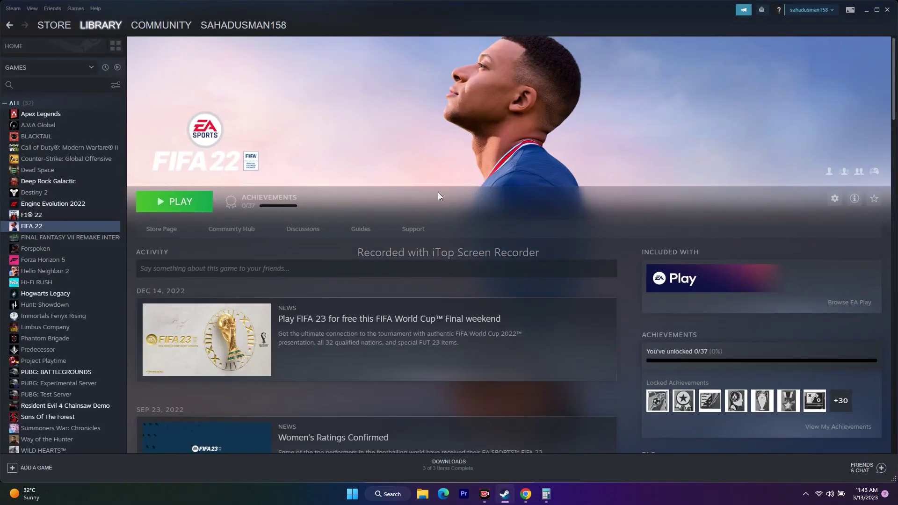